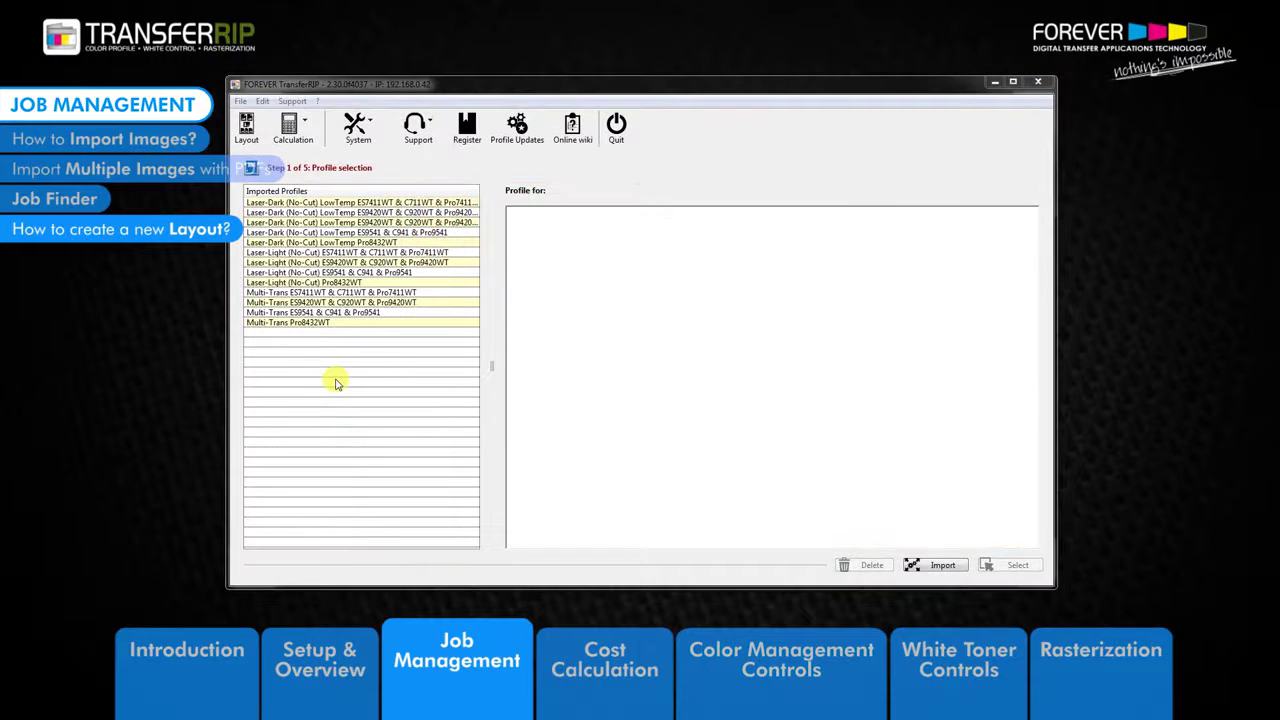
# Open the Impositioning window and start a new job from the empty job list.
pyautogui.click(246, 130)
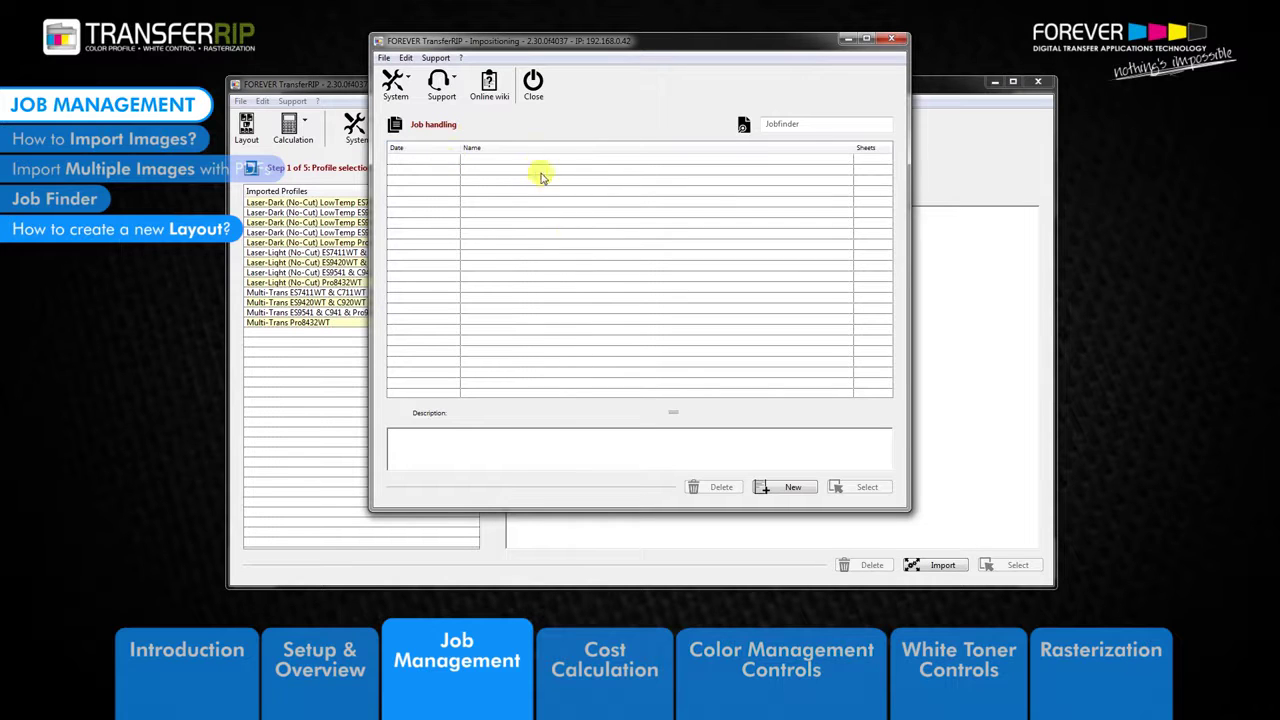
pyautogui.click(792, 489)
# Name the new job 'Dark Media Raster Images', keep units in mm, and continue to documents.
pyautogui.click(776, 120)
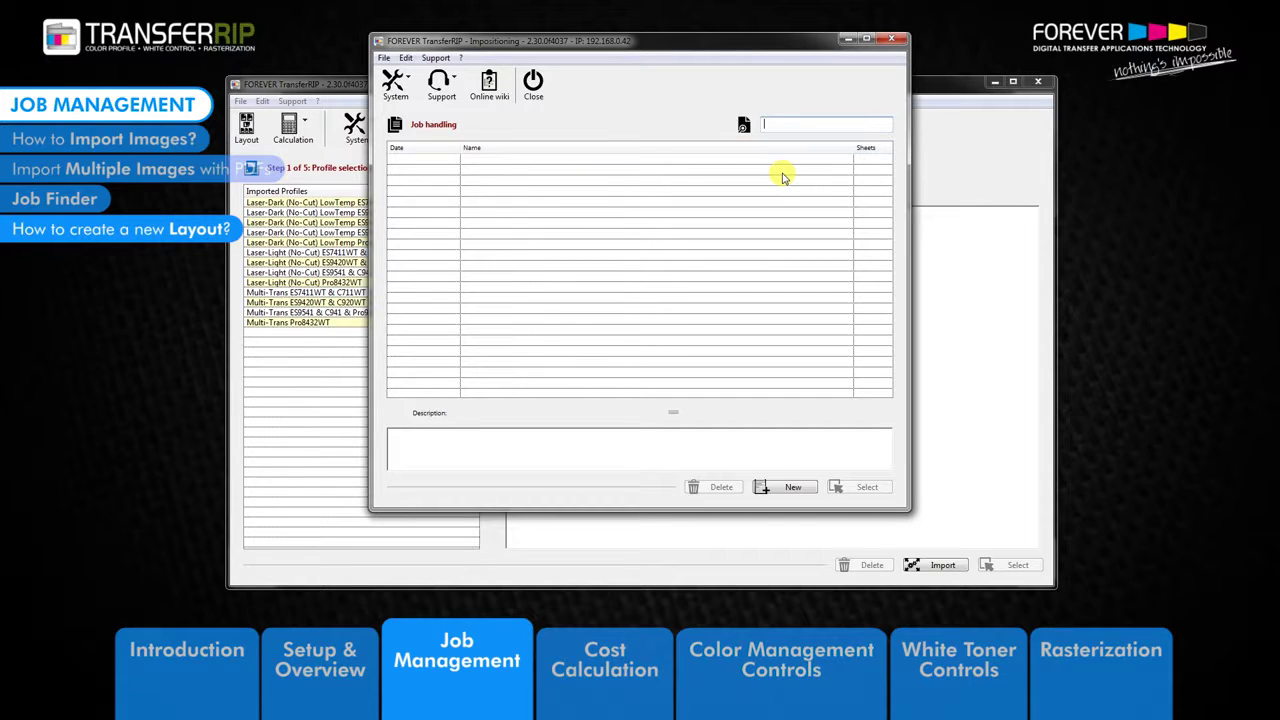
pyautogui.click(793, 487)
pyautogui.click(530, 170)
pyautogui.write('Dark ')
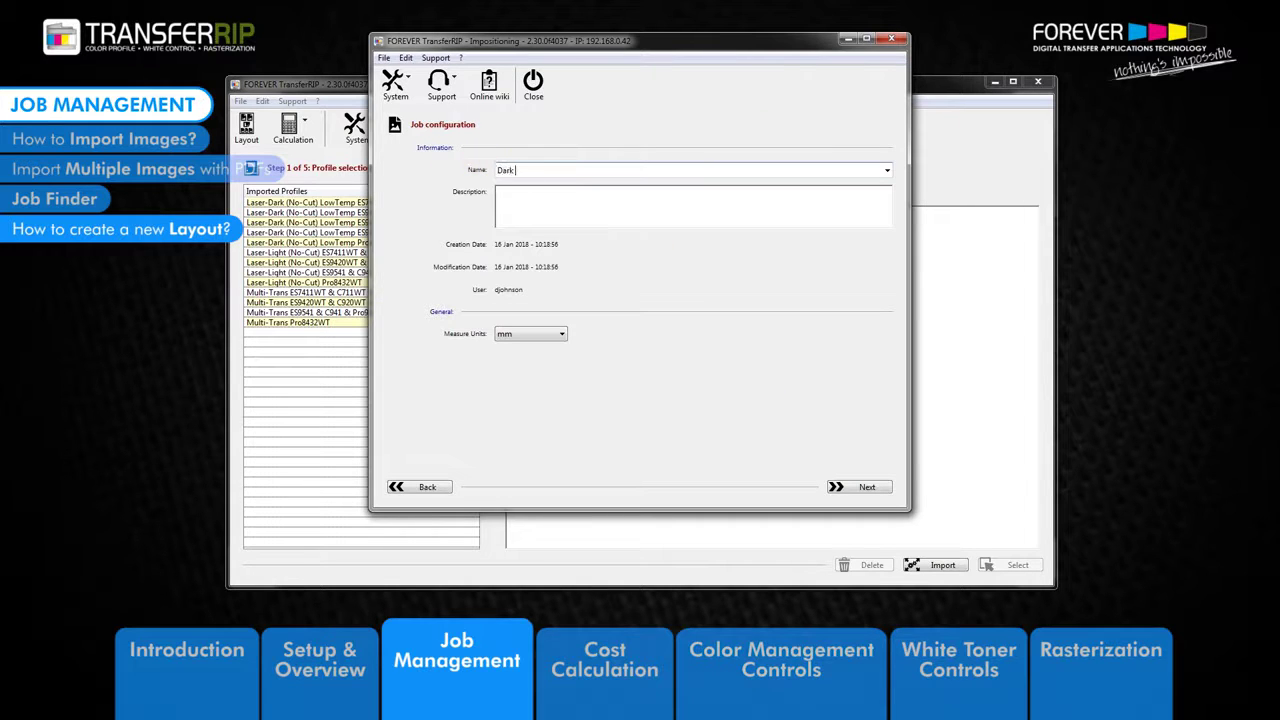
pyautogui.write('Media Raster Images')
pyautogui.click(533, 188)
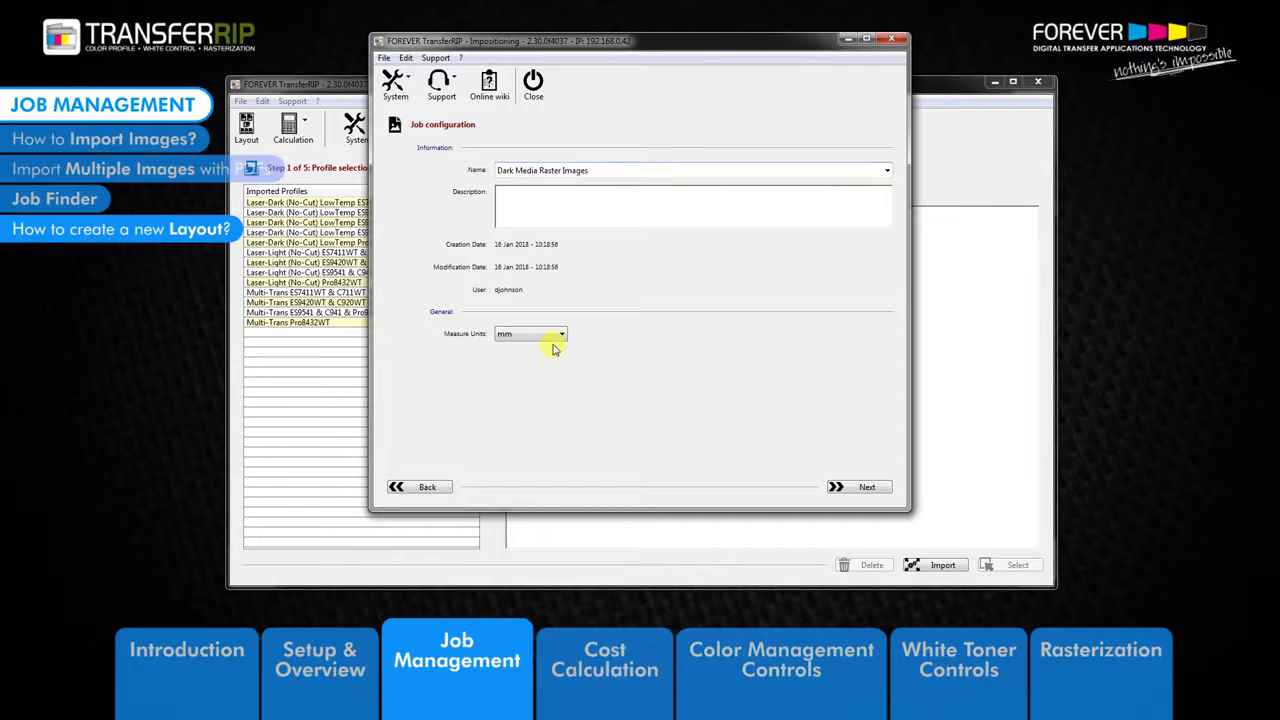
pyautogui.click(866, 488)
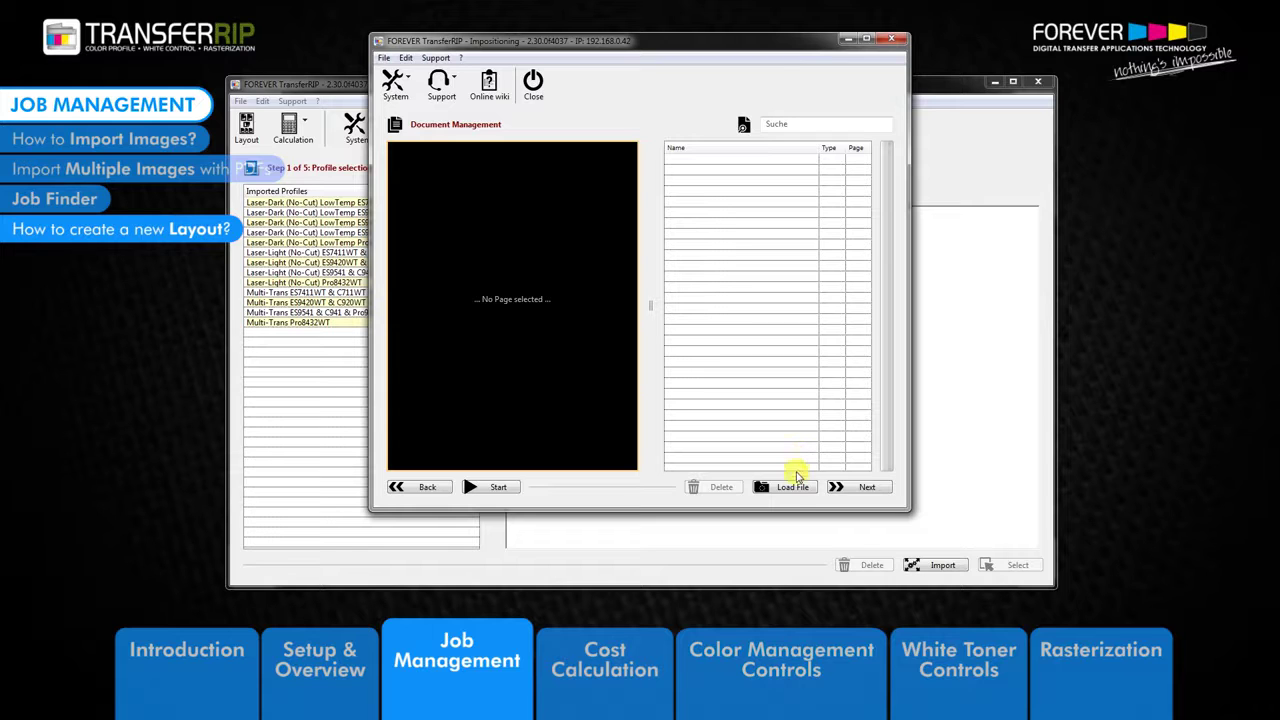
# Load 3 Frauen.jpg into the job's document list.
pyautogui.click(792, 487)
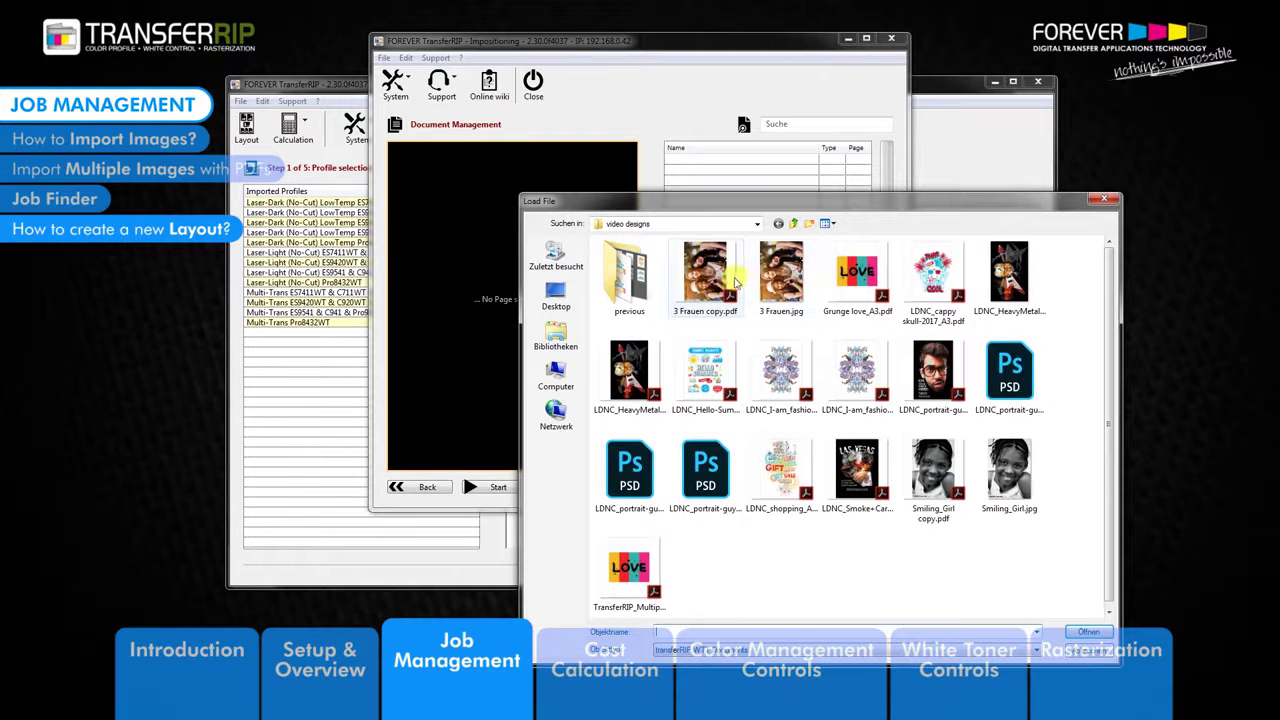
pyautogui.click(772, 276)
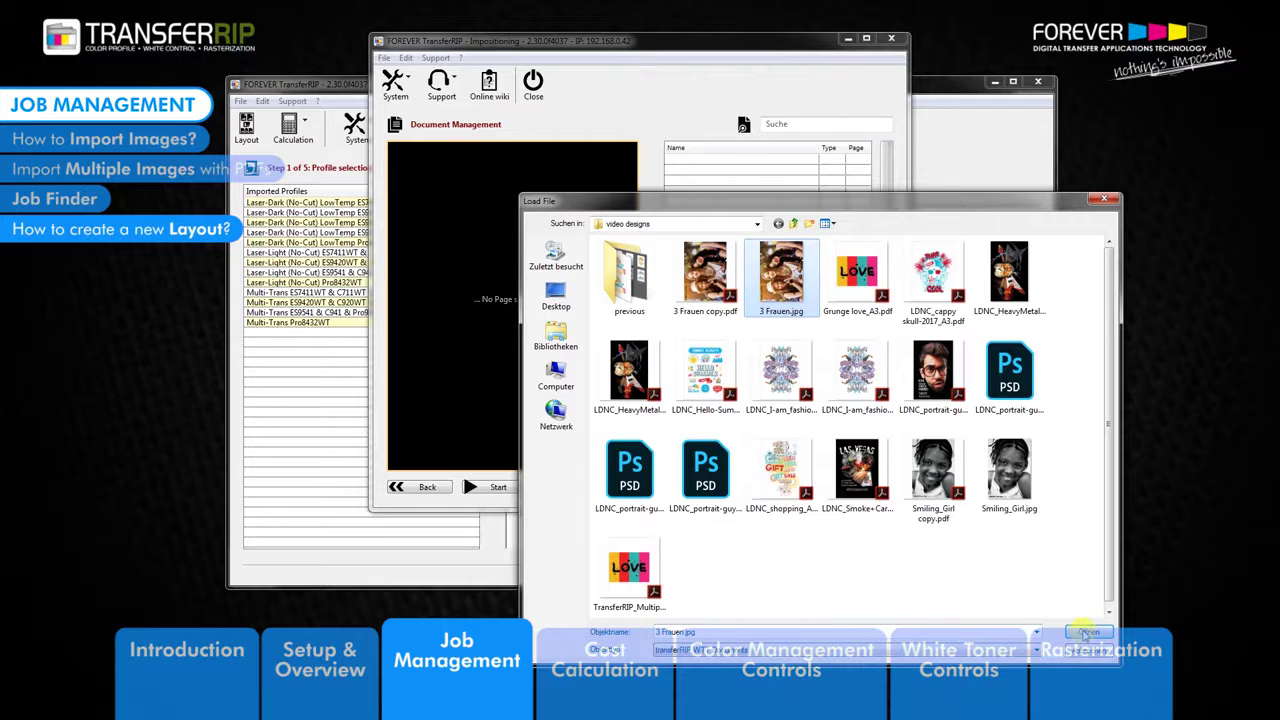
pyautogui.click(1088, 632)
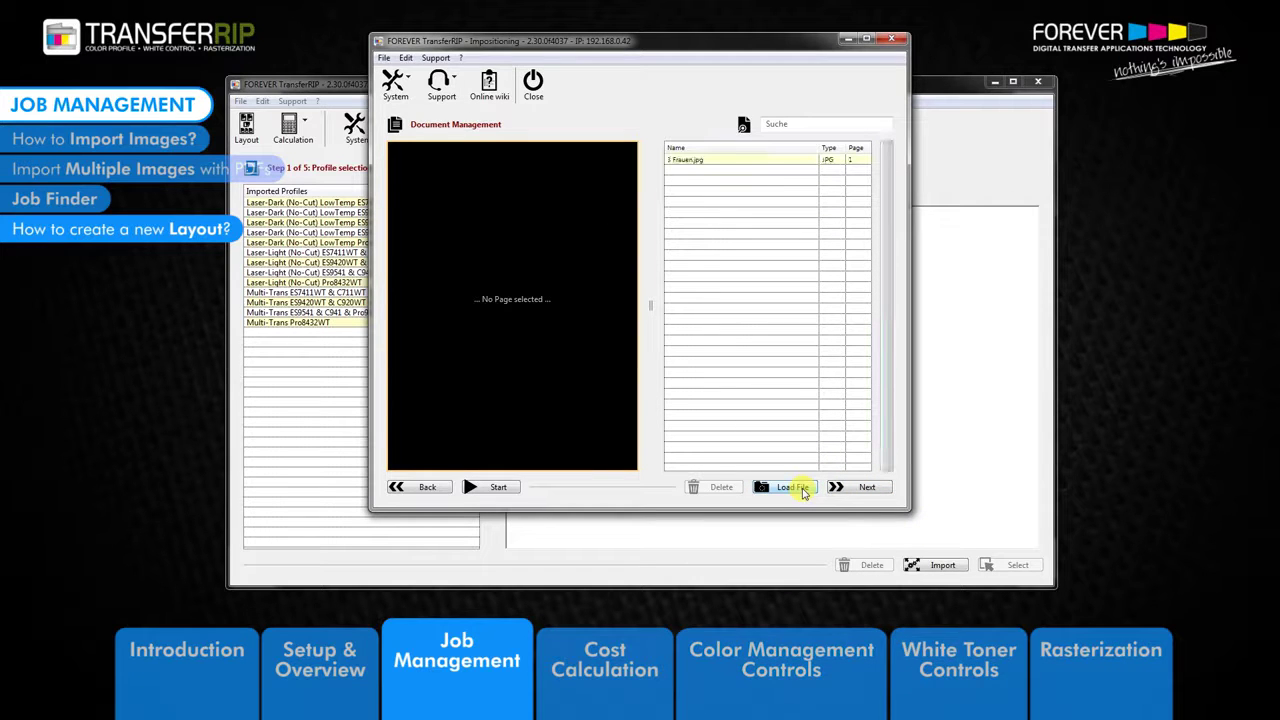
# Load Smiling_Girl.jpg and LDNC_Smoke+Cards+Drink_A3.pdf into the document list as well.
pyautogui.click(800, 488)
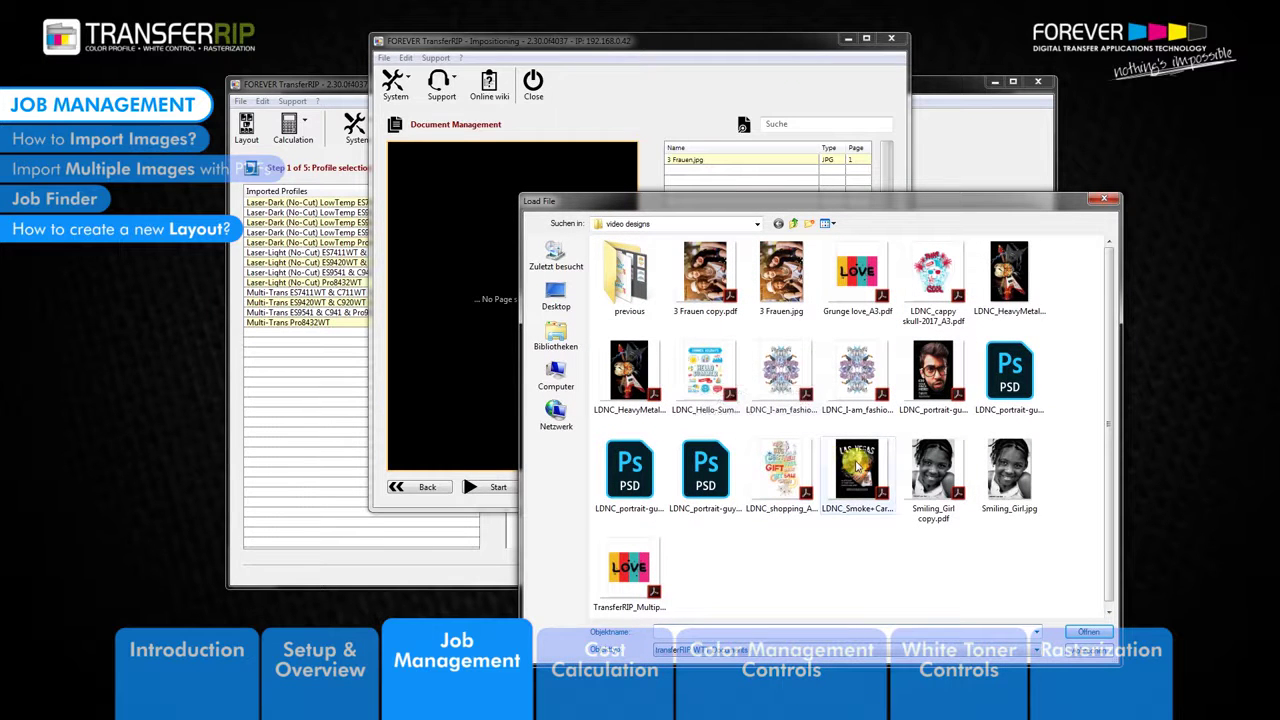
pyautogui.click(1009, 468)
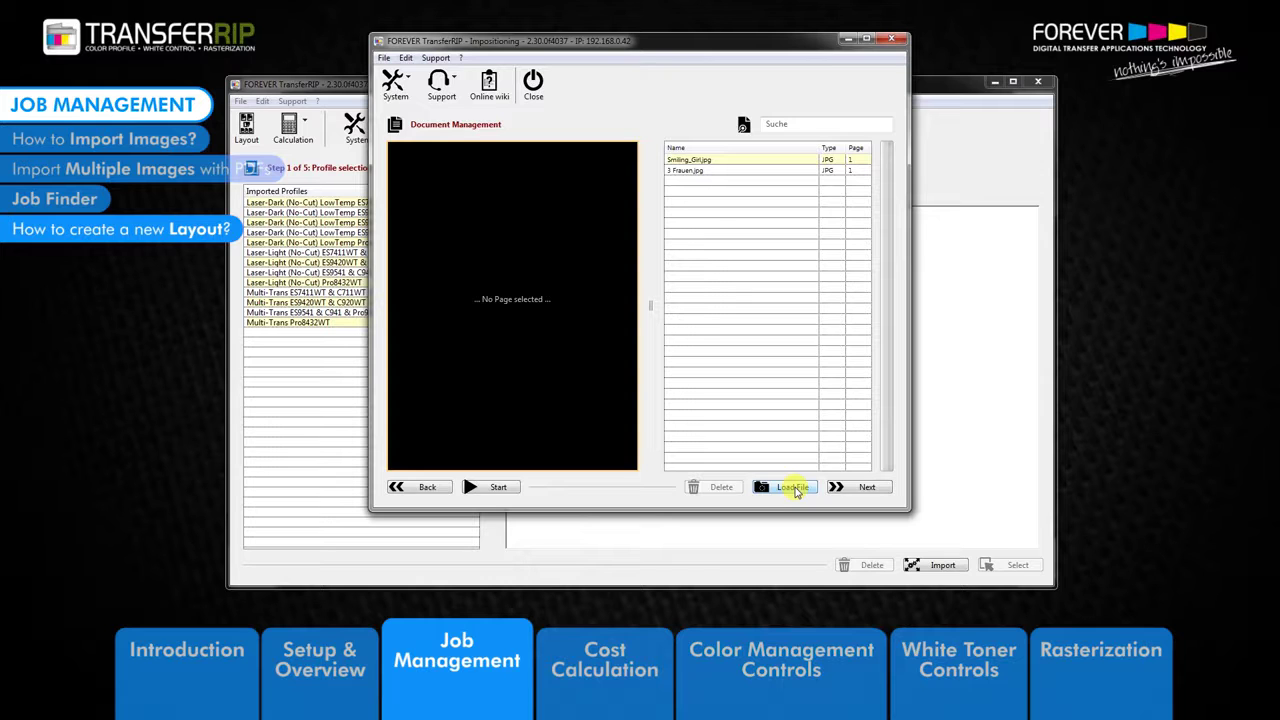
pyautogui.click(793, 487)
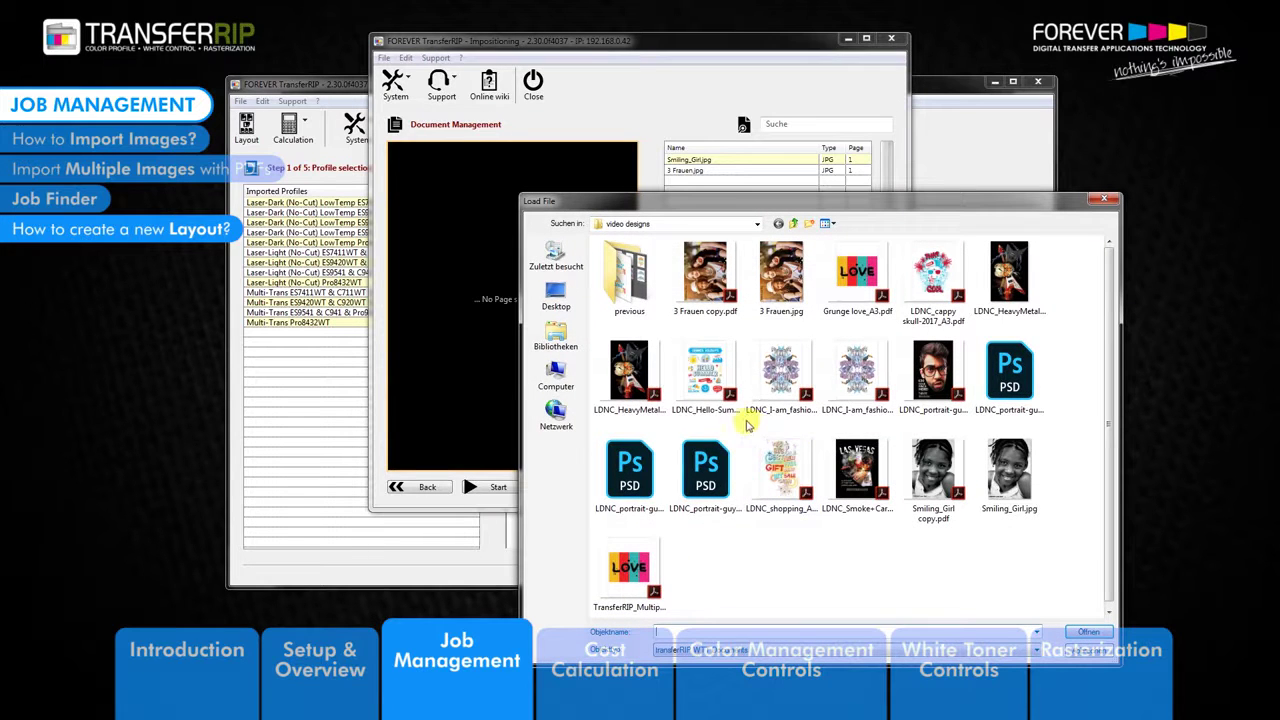
pyautogui.click(933, 470)
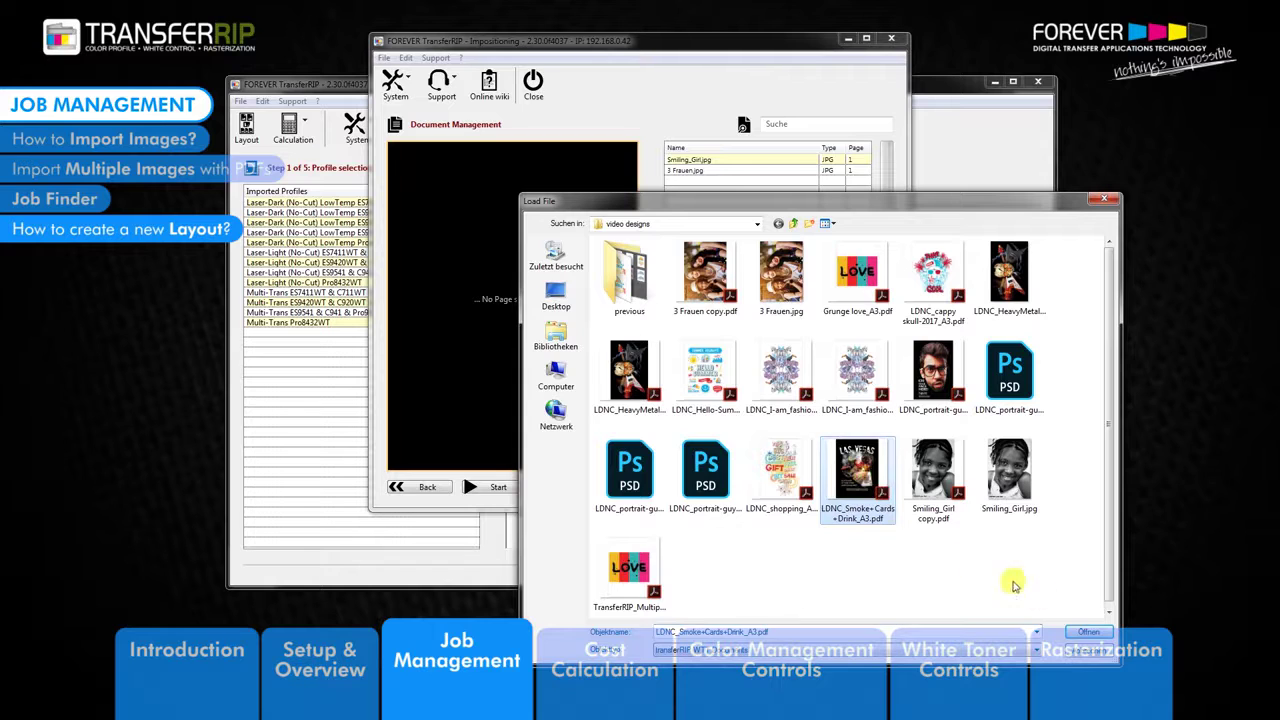
pyautogui.click(1088, 632)
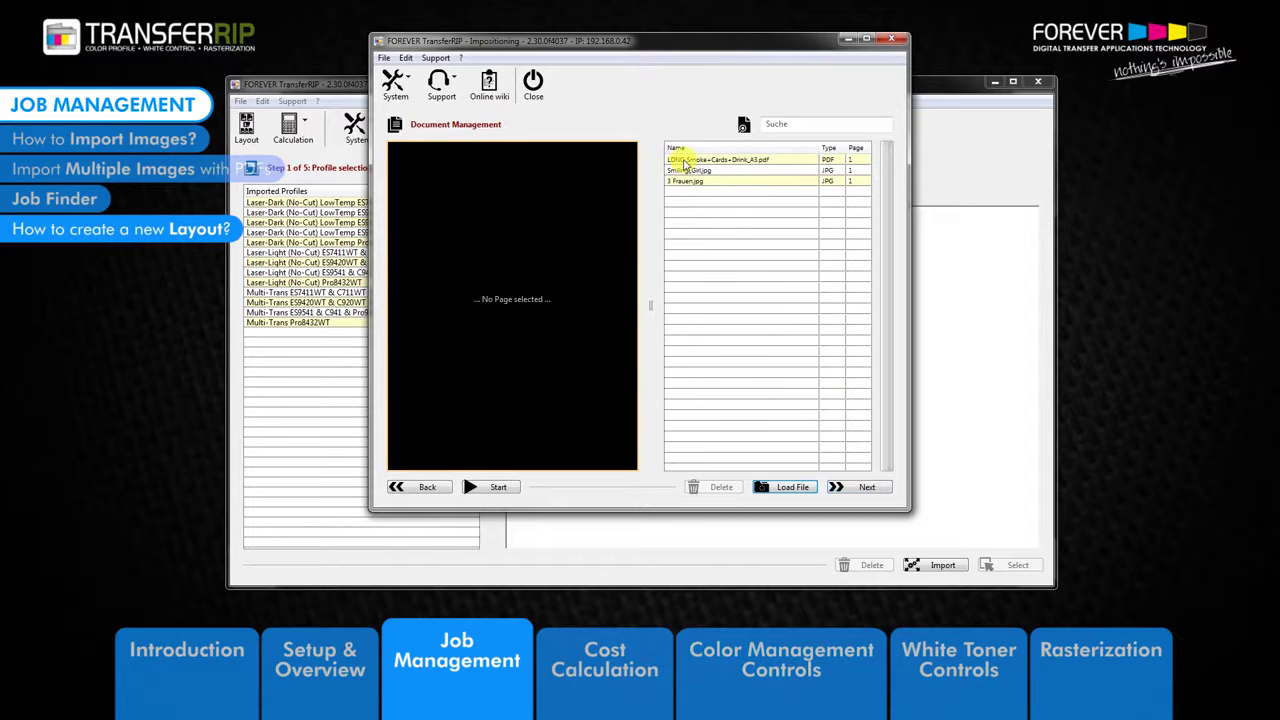
pyautogui.click(685, 162)
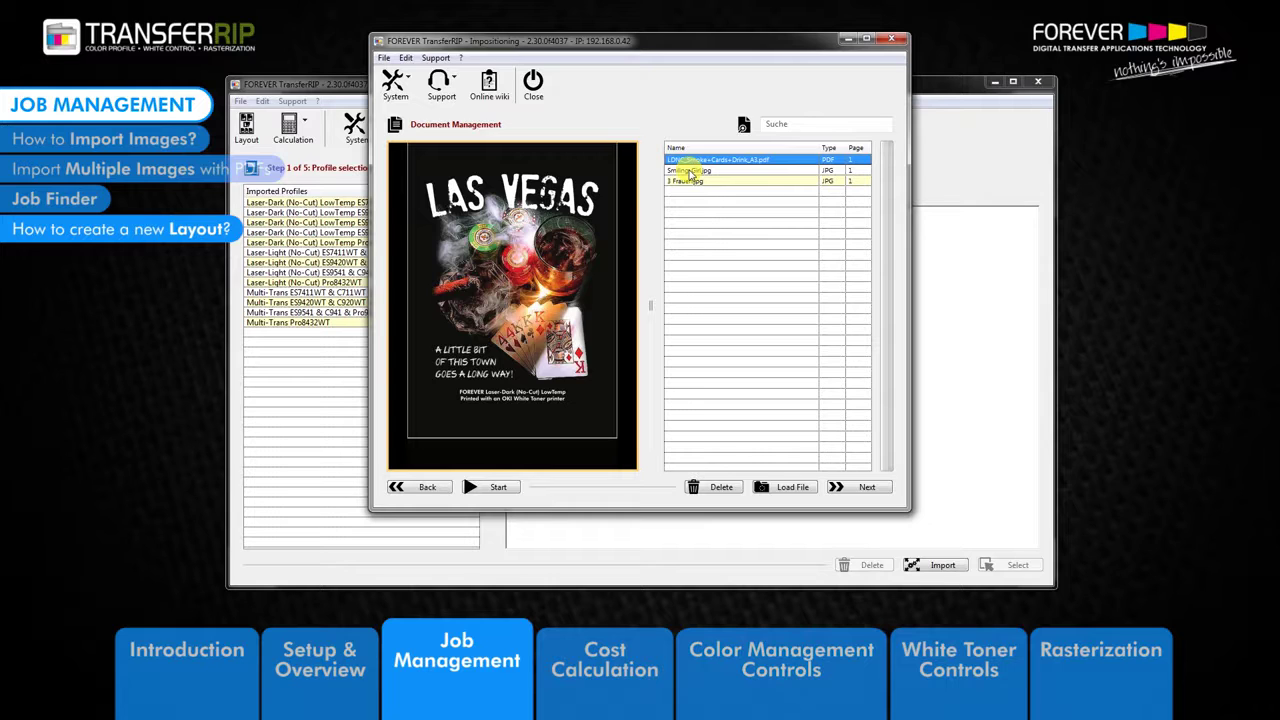
pyautogui.click(689, 172)
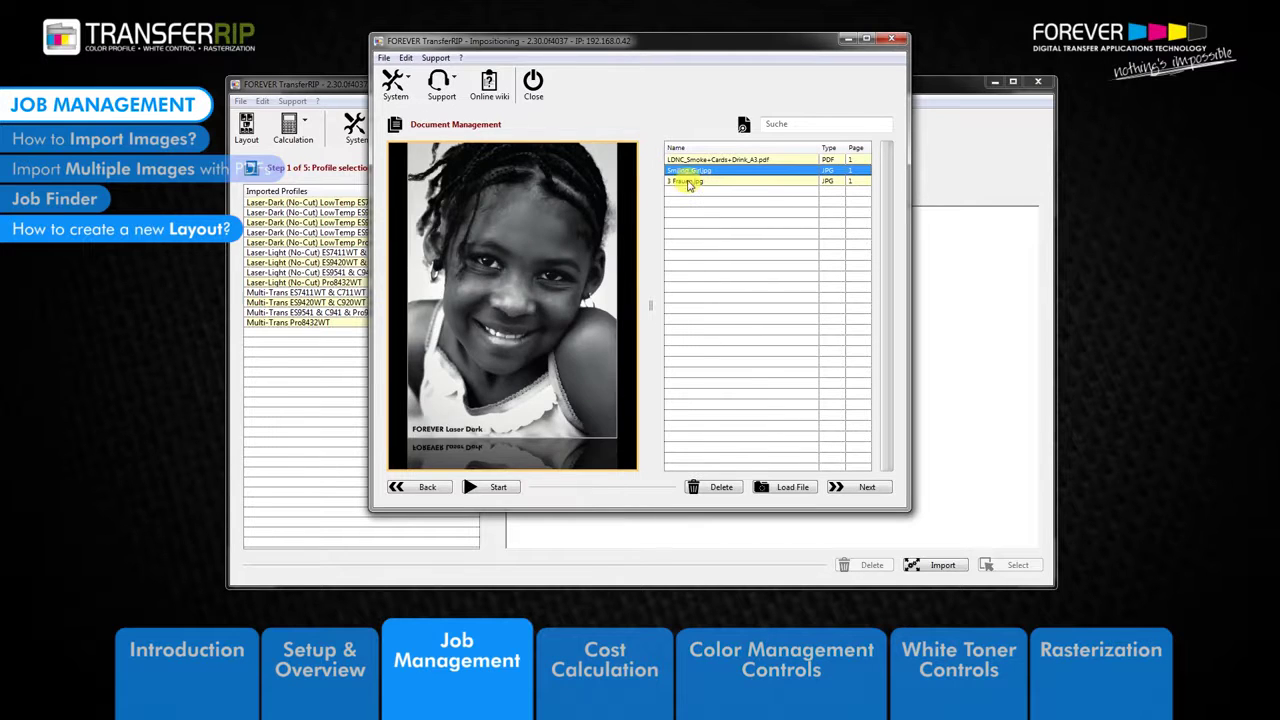
pyautogui.click(689, 182)
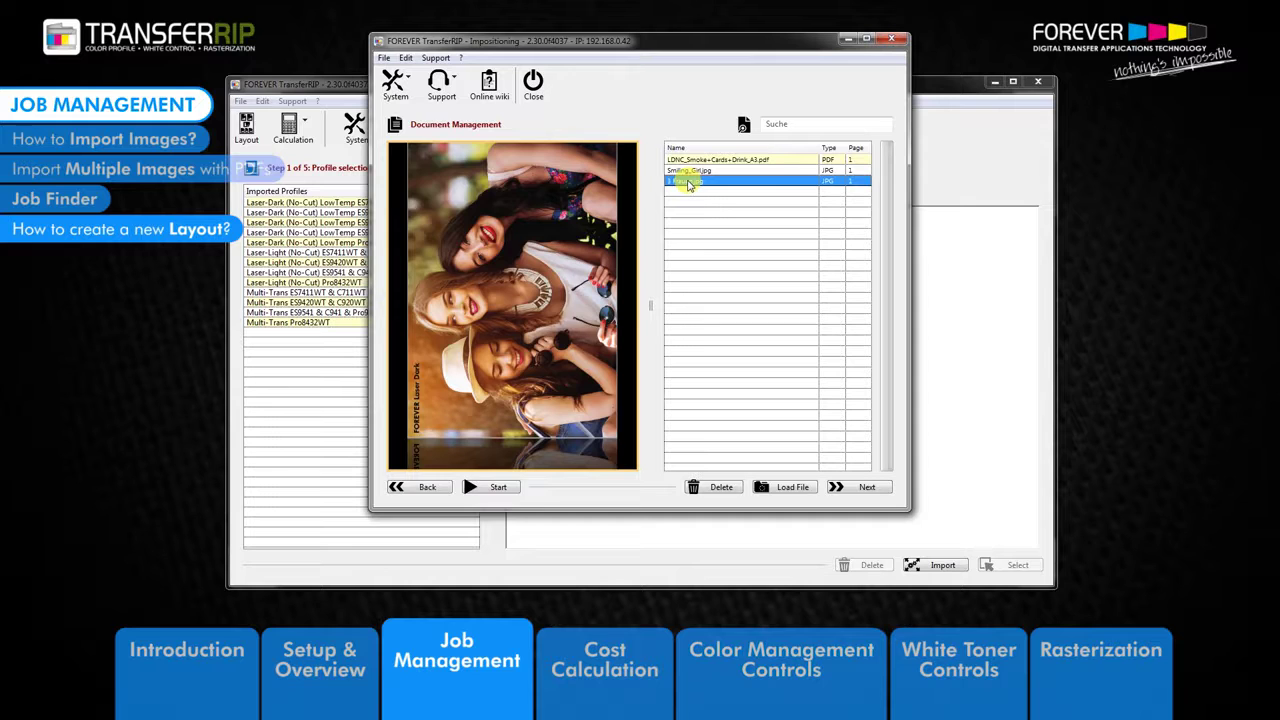
pyautogui.keyDown('ctrl'); pyautogui.click(689, 185); pyautogui.keyUp('ctrl')
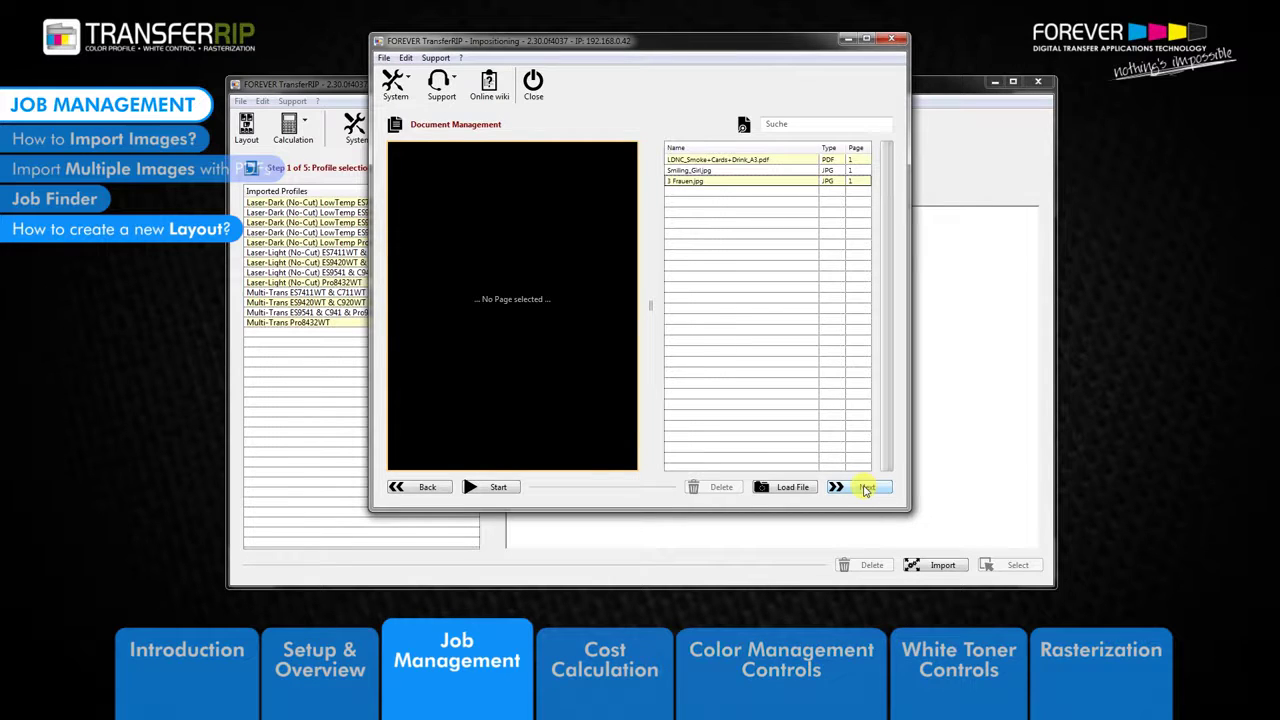
# Advance to Sheet creation and preview the Las Vegas pdf, Smiling_Girl and 3 Frauen files.
pyautogui.click(866, 488)
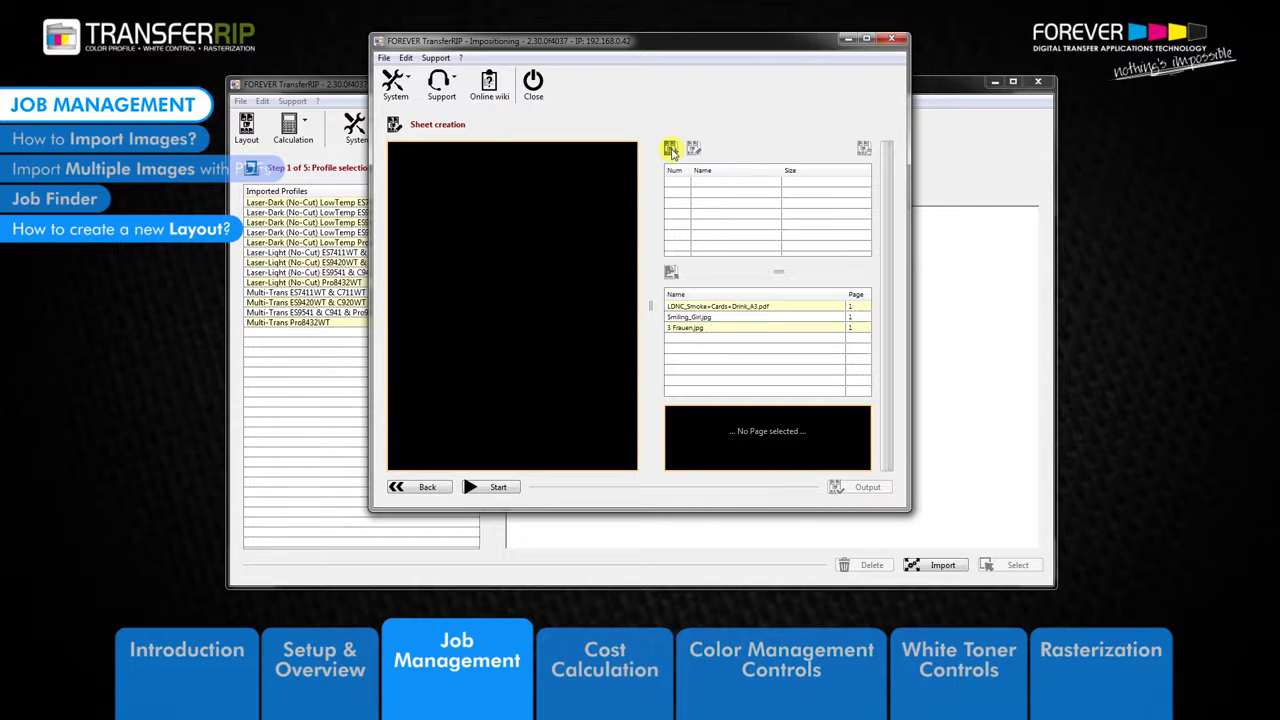
pyautogui.click(697, 310)
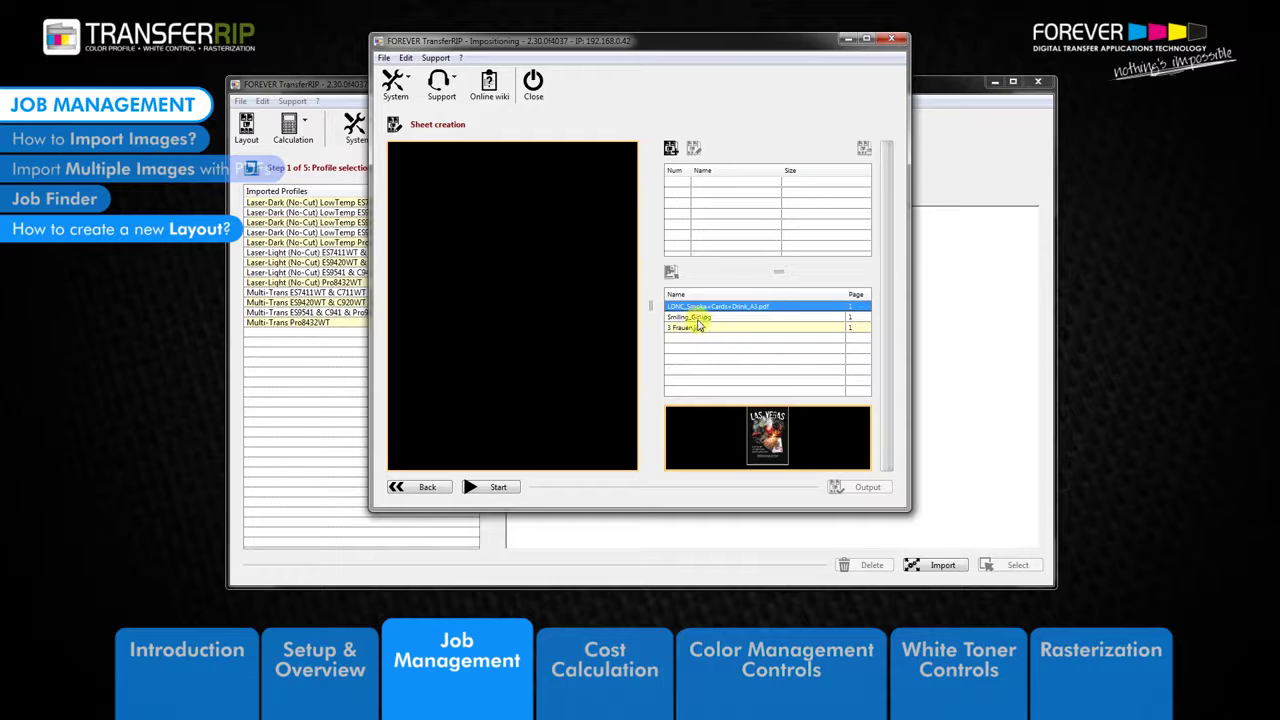
pyautogui.click(697, 318)
pyautogui.click(699, 329)
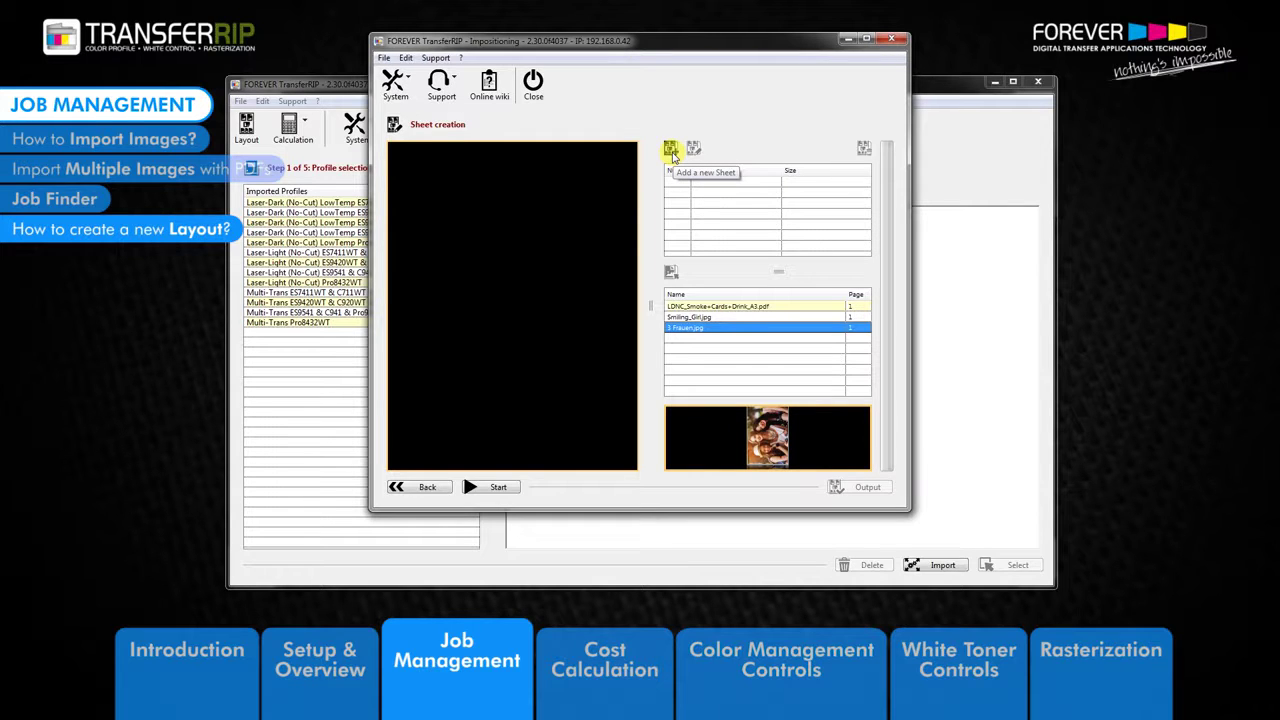
# Save a new sheet 'LDNC Images', 297 × 420 mm at 0 Degrees rotation, and display it.
pyautogui.click(671, 152)
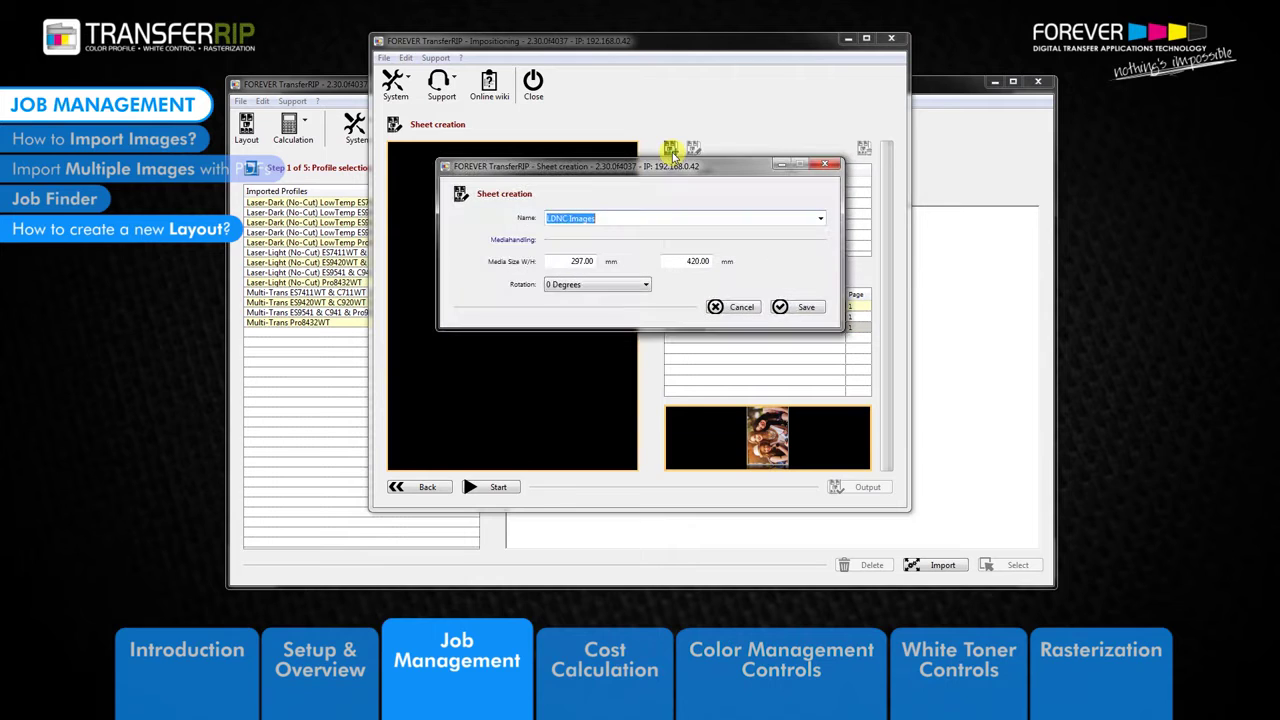
pyautogui.click(606, 220)
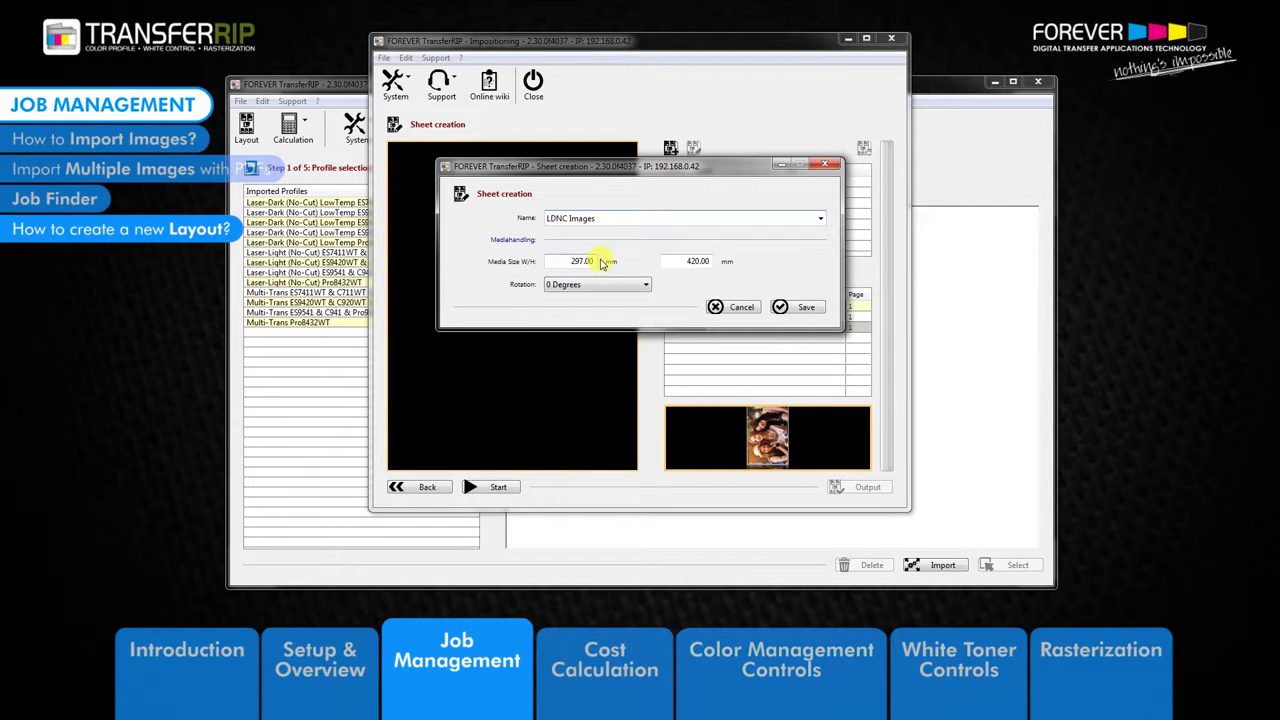
pyautogui.click(646, 286)
pyautogui.click(640, 295)
pyautogui.click(810, 308)
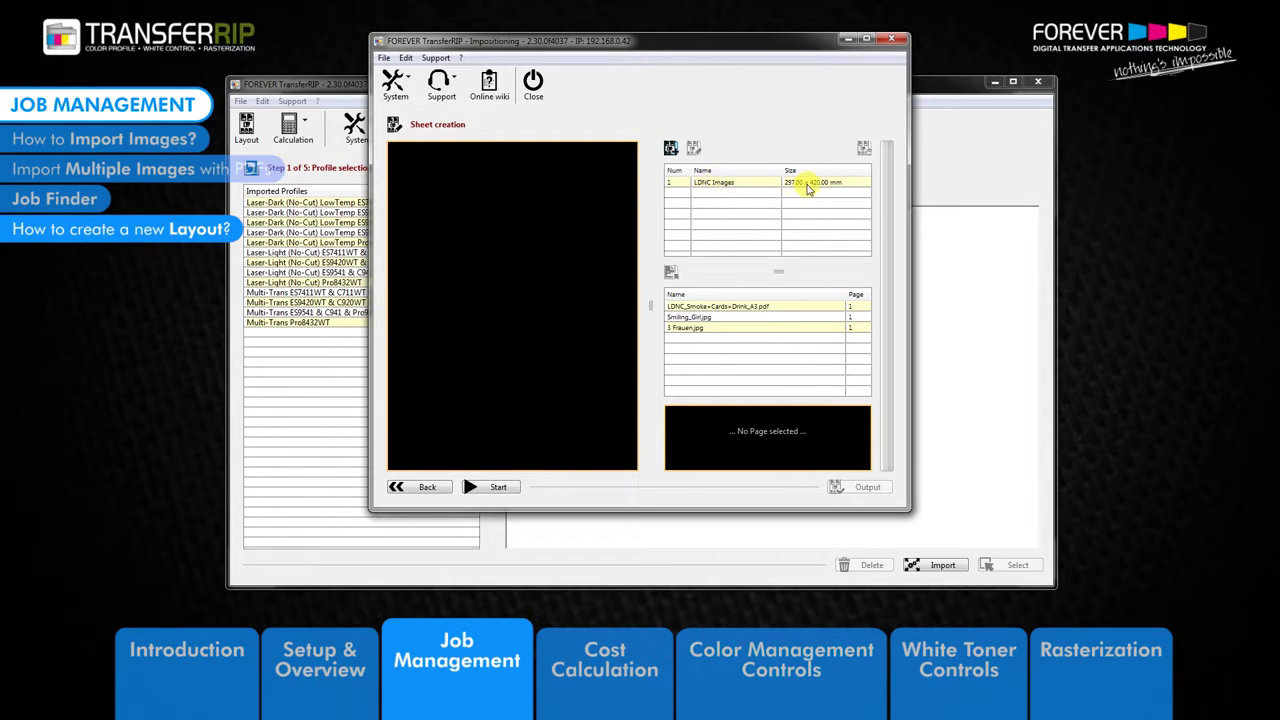
pyautogui.click(722, 183)
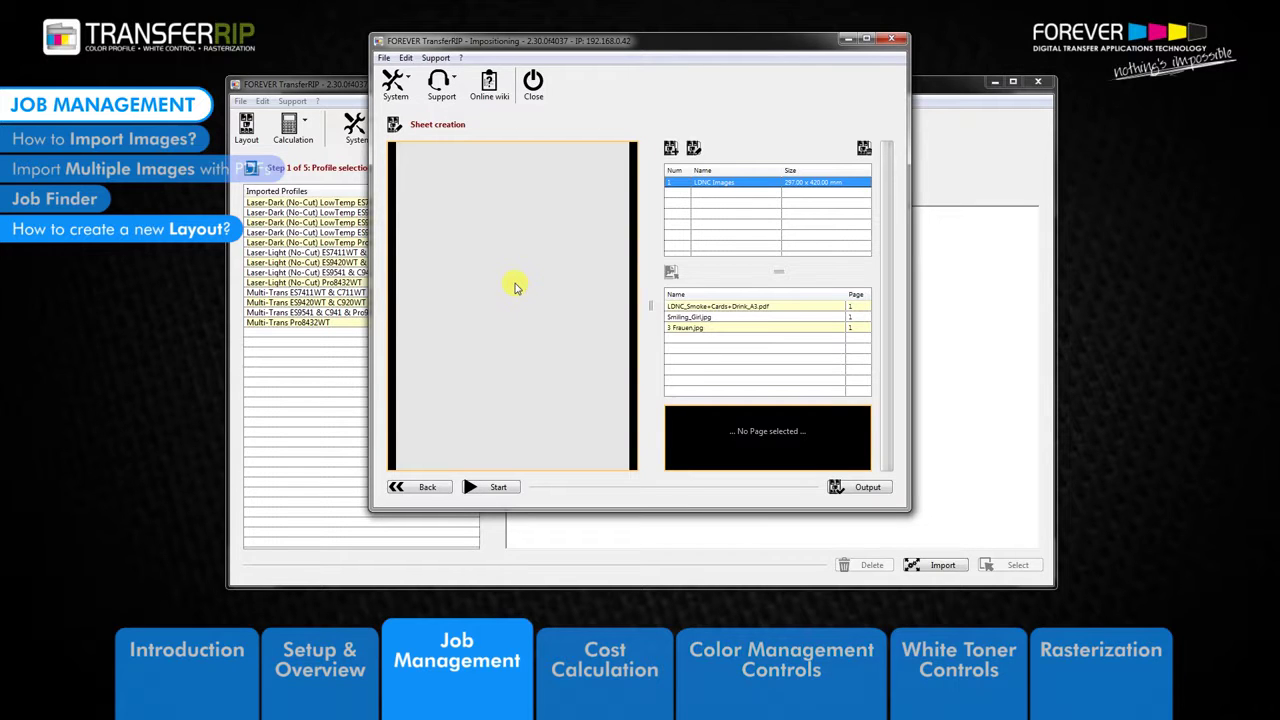
# Select 3 Frauen.jpg from the documents and add it to the LDNC Images sheet.
pyautogui.click(700, 308)
pyautogui.click(696, 318)
pyautogui.click(695, 328)
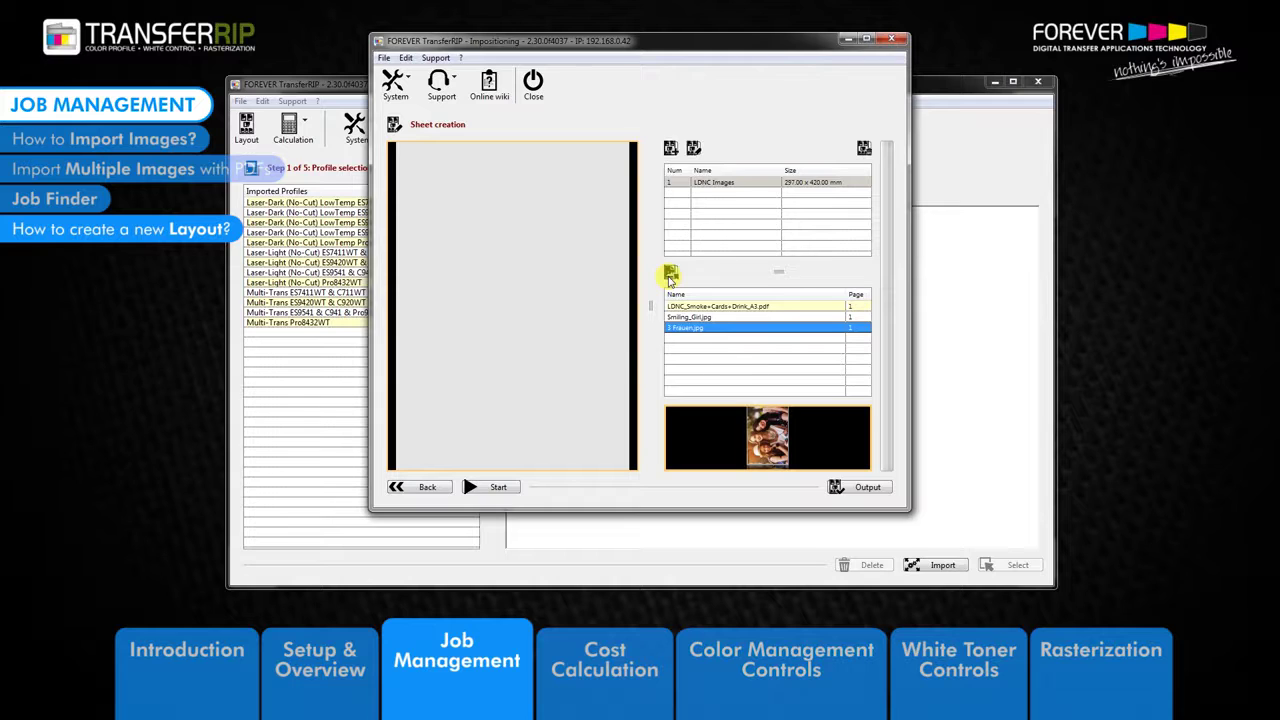
pyautogui.click(670, 276)
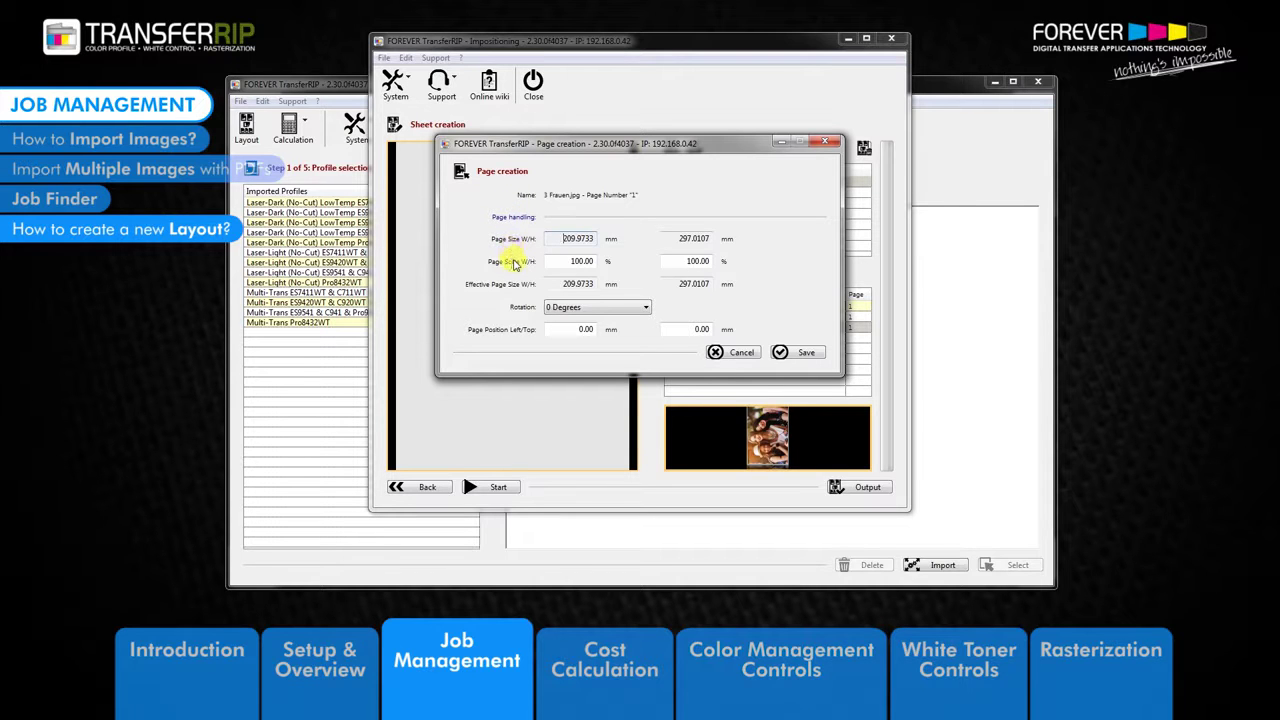
# Set 3 Frauen.jpg's width and height scale to 50% with rotation kept at 0 Degrees.
pyautogui.click(568, 261)
pyautogui.write('50')
pyautogui.press('Tab')
pyautogui.write('50')
pyautogui.press('Tab')
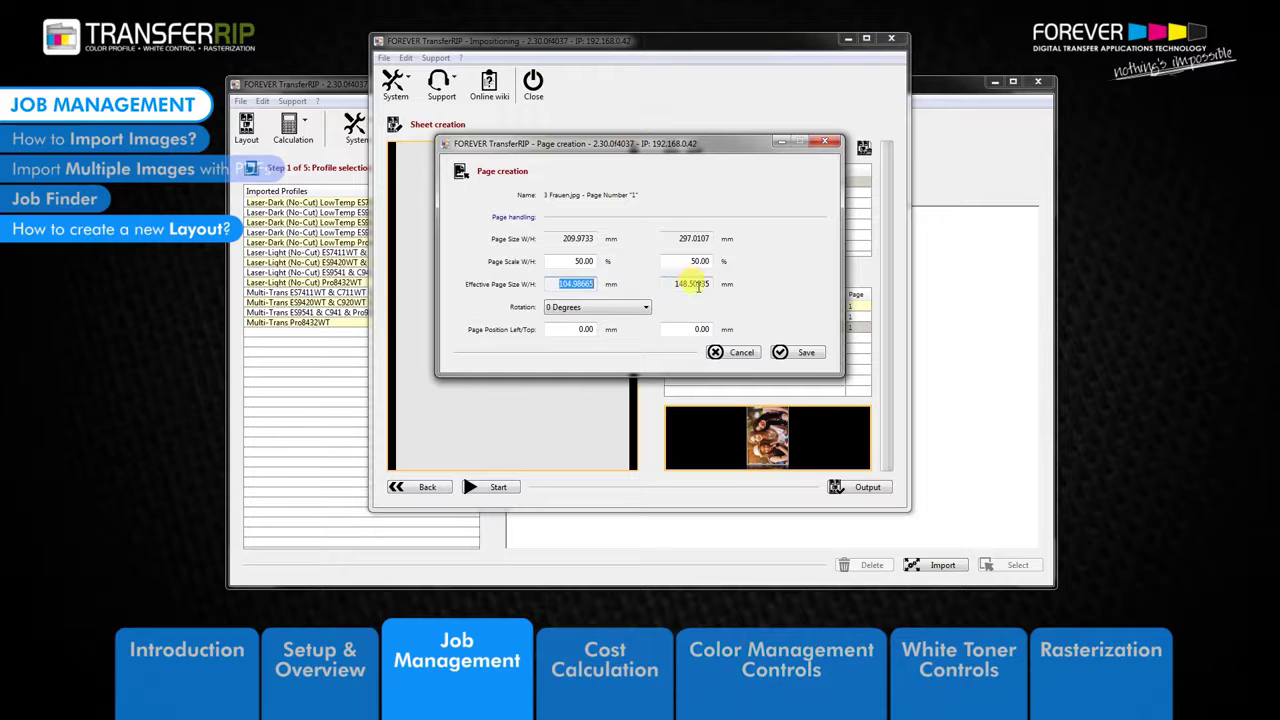
pyautogui.click(631, 312)
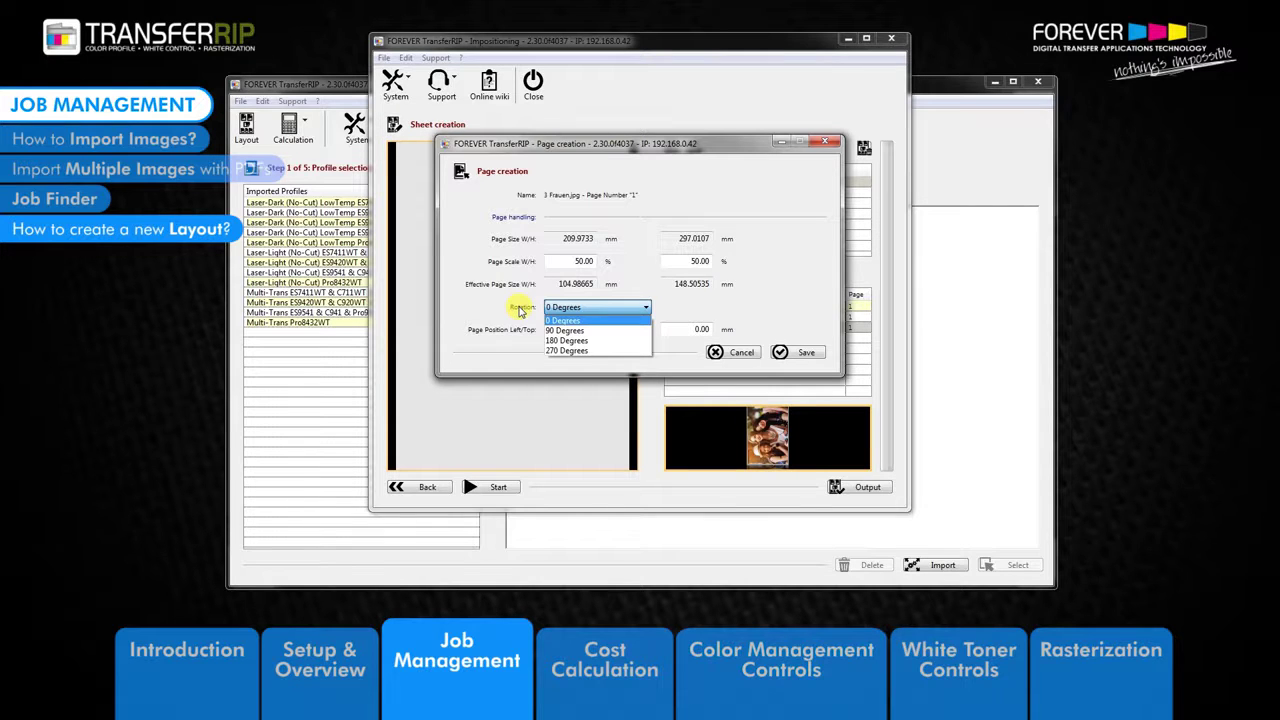
pyautogui.click(674, 309)
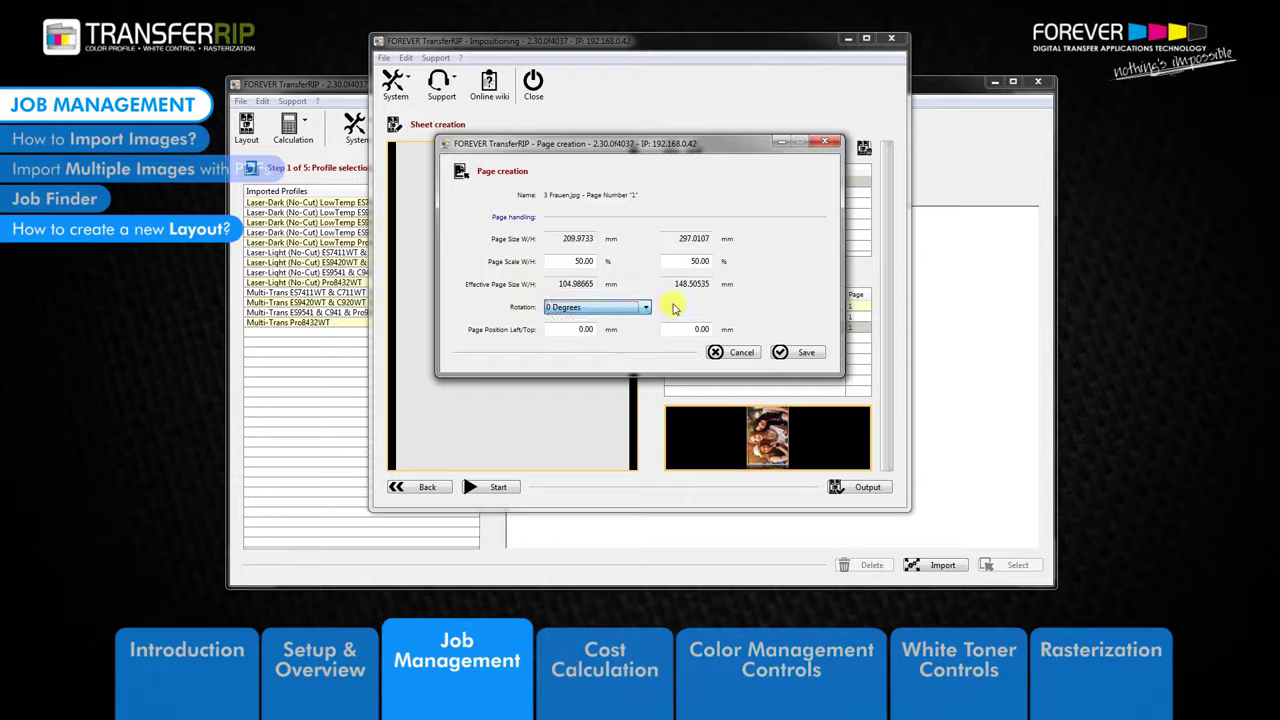
# Set the left page position to 0 mm and save the placement.
pyautogui.click(577, 331)
pyautogui.doubleClick(577, 331)
pyautogui.write('10')
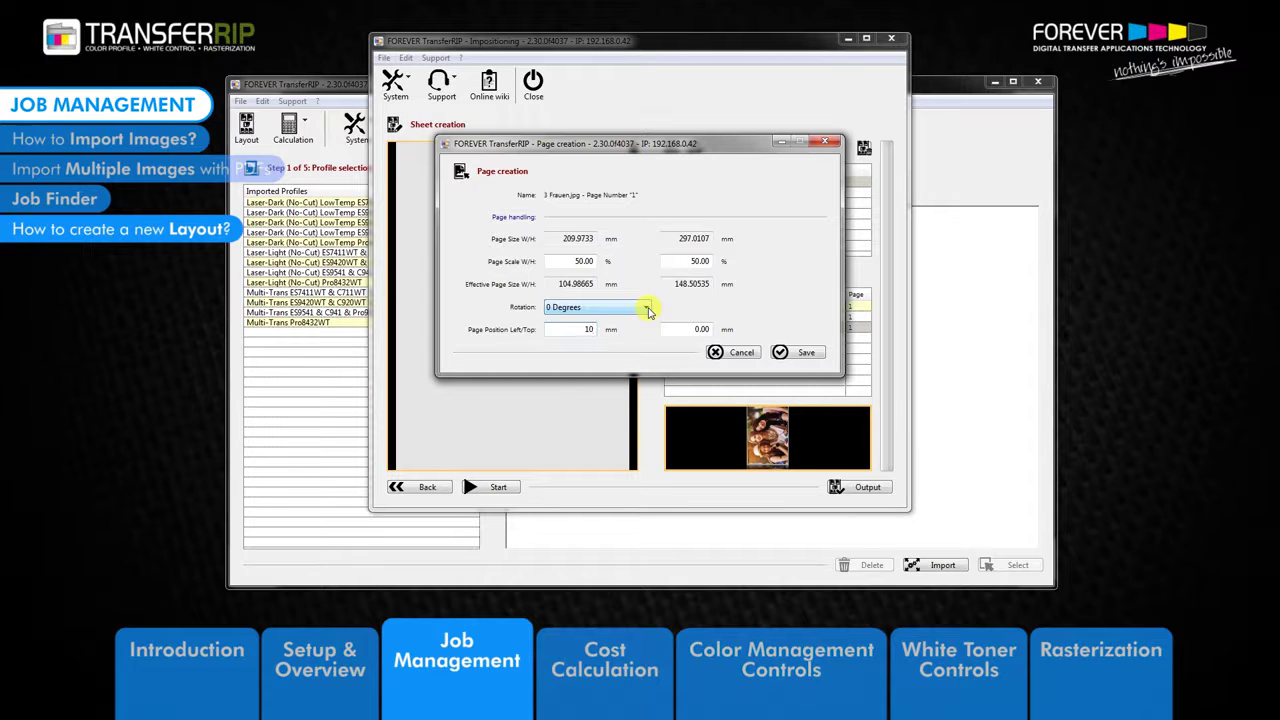
pyautogui.click(576, 331)
pyautogui.moveTo(576, 331); pyautogui.dragTo(702, 331)
pyautogui.write('00')
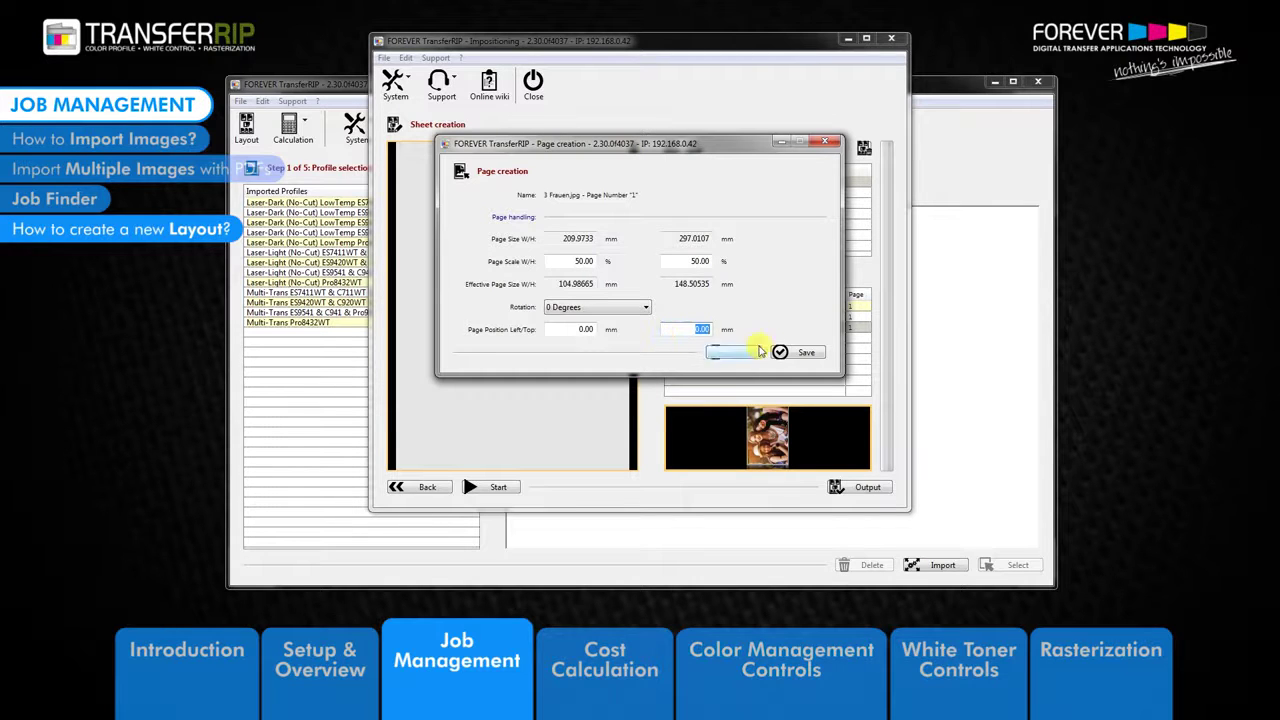
pyautogui.click(798, 352)
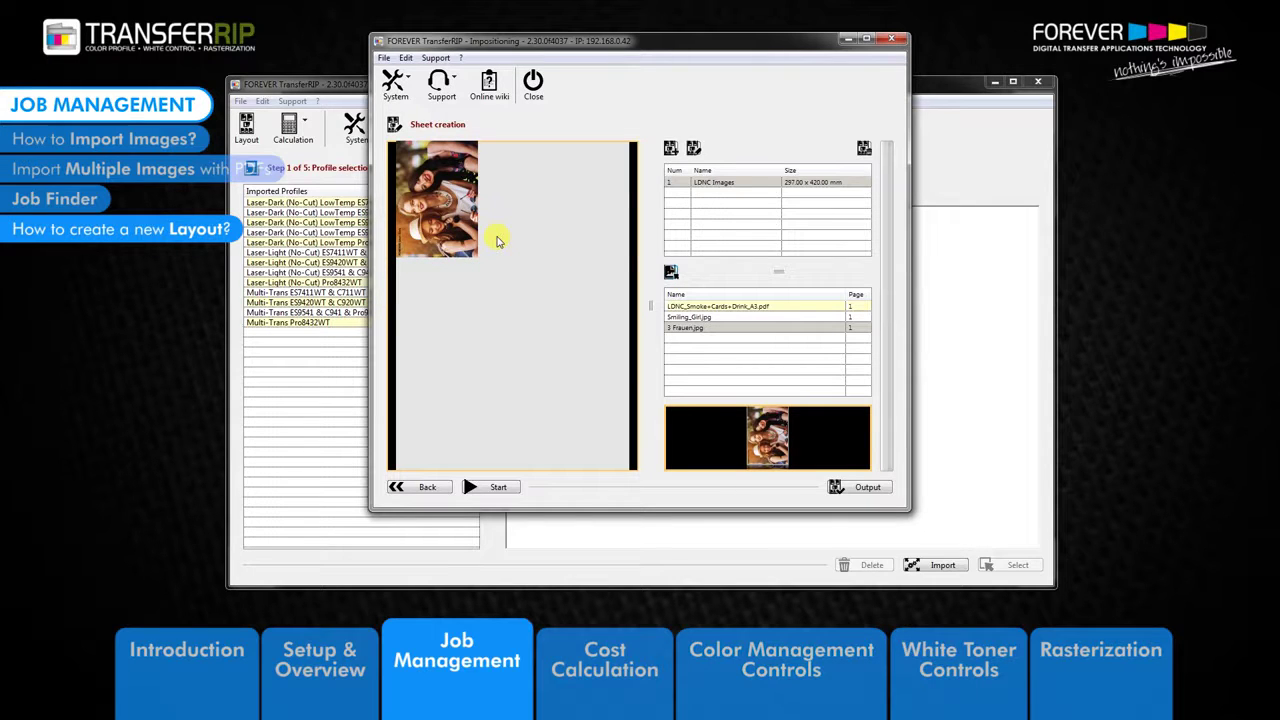
# Rotate the placed 3 Frauen image 90 Degrees and set its left position to 10 mm.
pyautogui.rightClick(441, 222)
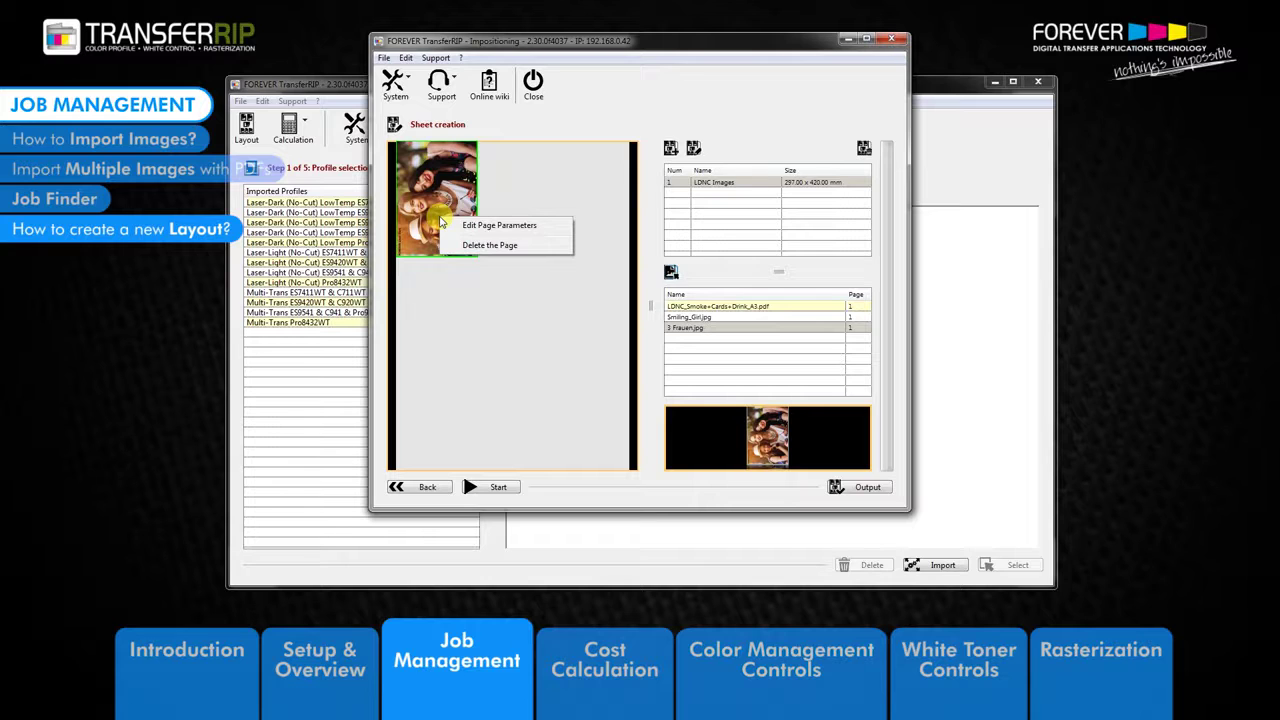
pyautogui.click(524, 229)
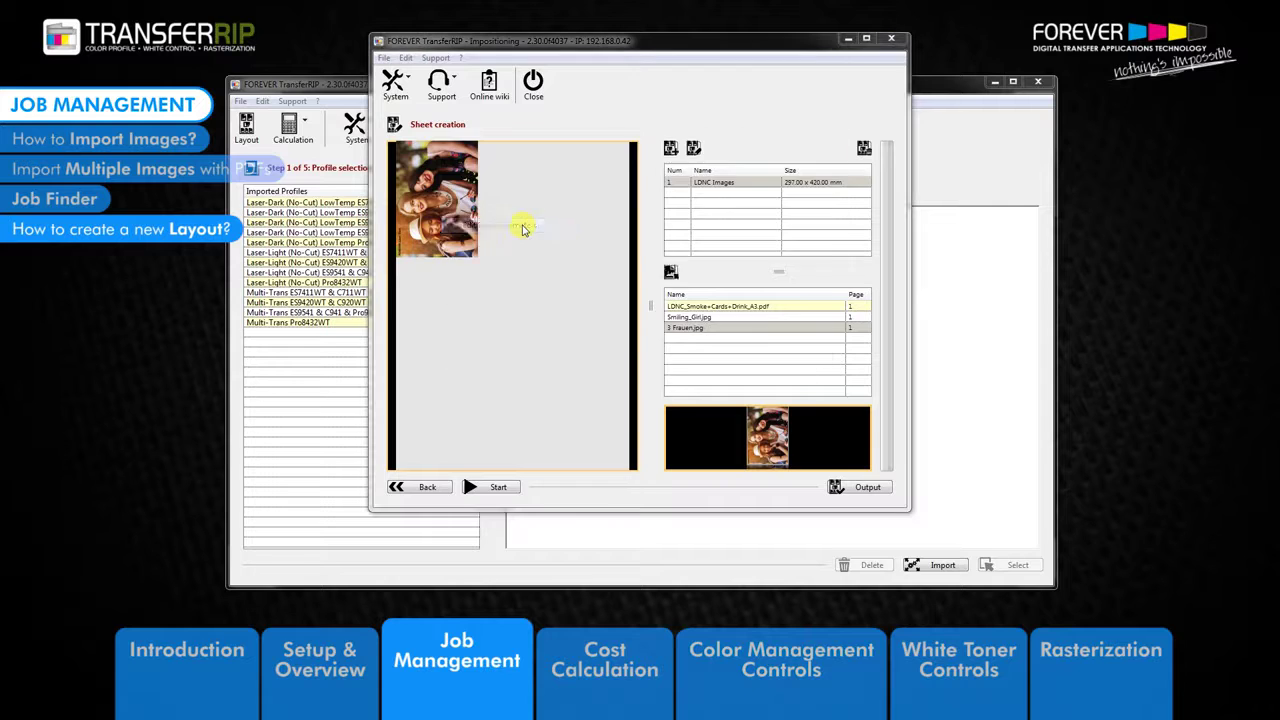
pyautogui.doubleClick(576, 330)
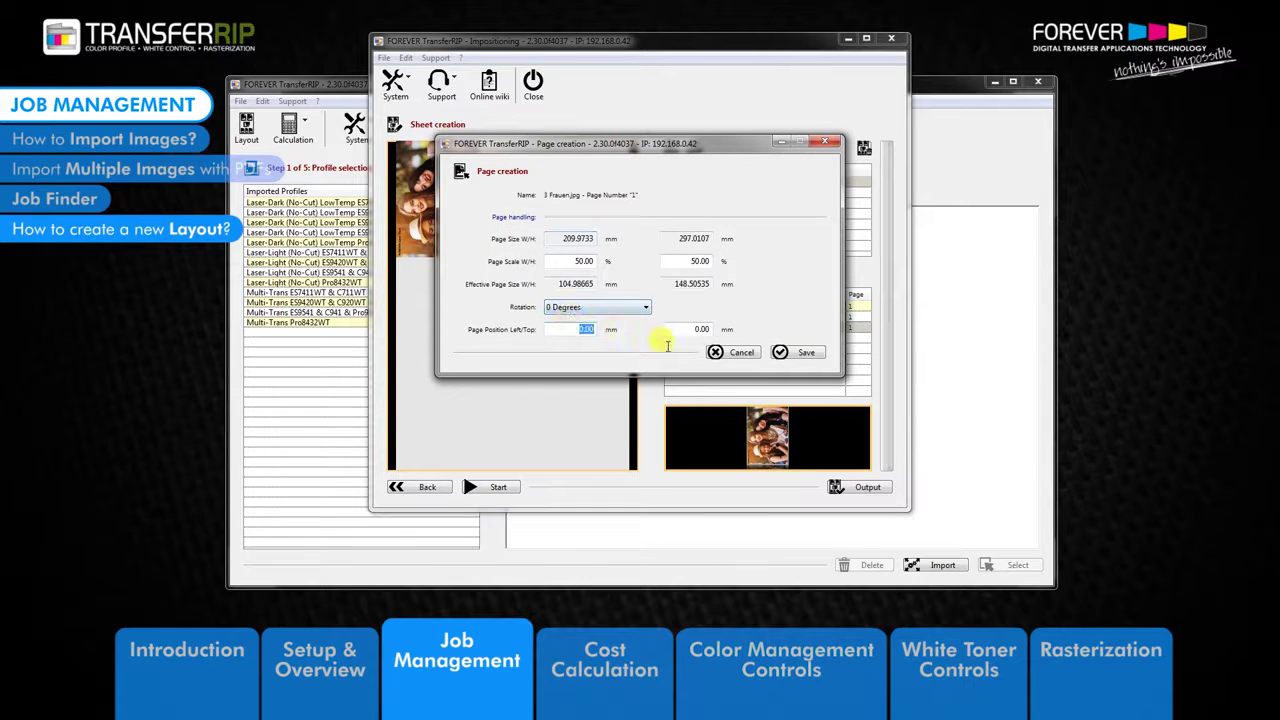
pyautogui.write('10')
pyautogui.click(620, 307)
pyautogui.click(595, 330)
pyautogui.click(800, 352)
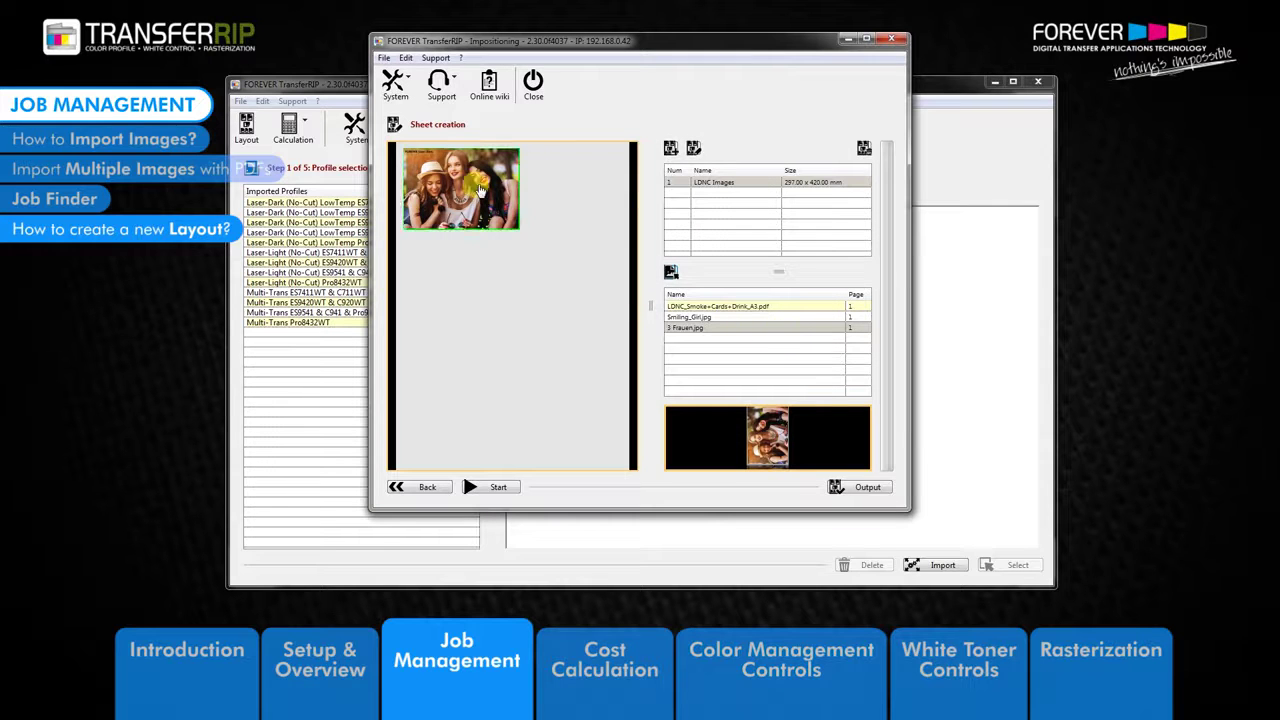
# Place Smiling_Girl.jpg and the Las Vegas flyer on the LDNC Images sheet.
pyautogui.click(706, 320)
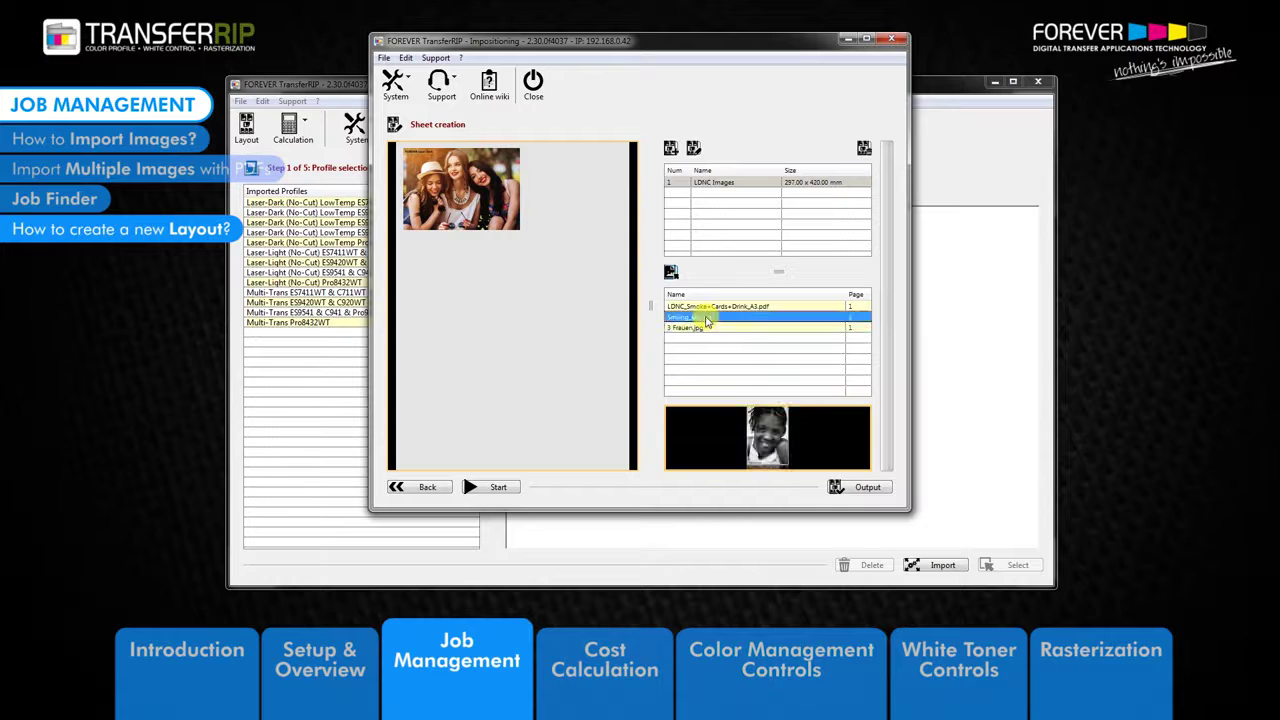
pyautogui.click(670, 272)
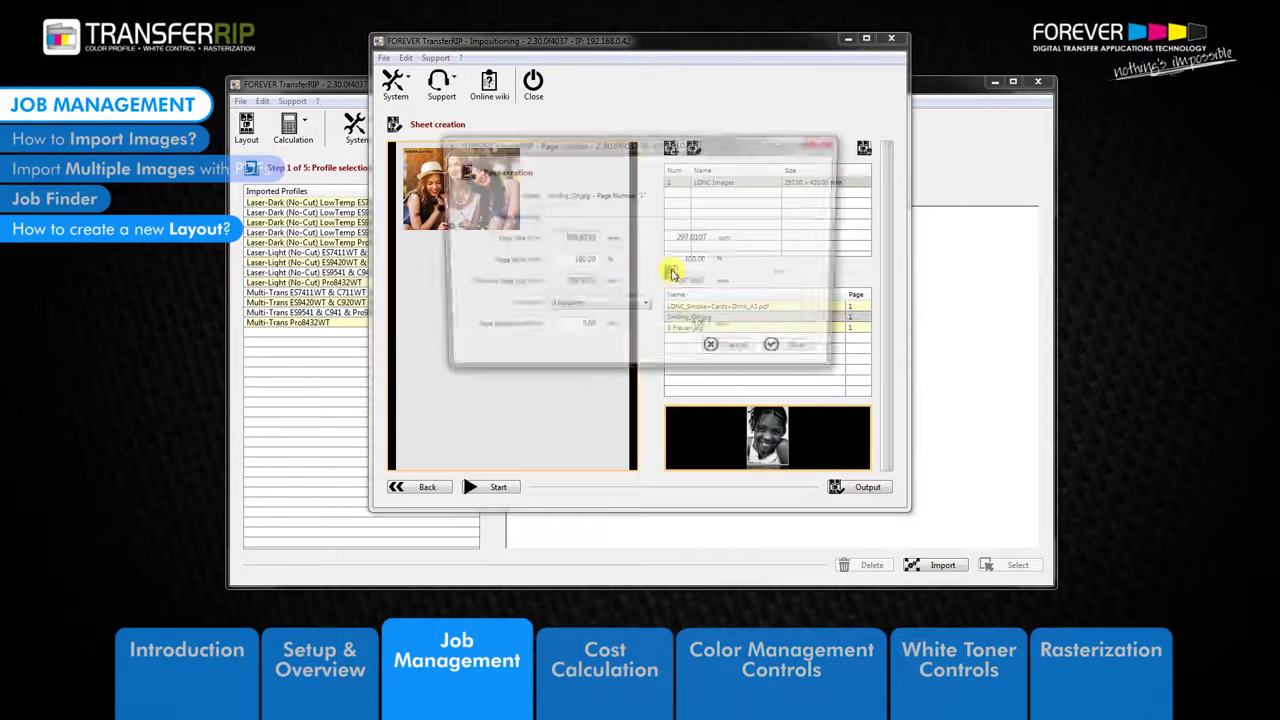
pyautogui.click(608, 308)
pyautogui.click(610, 330)
pyautogui.click(806, 352)
pyautogui.click(686, 328)
pyautogui.click(670, 272)
# Add a second 3 Frauen.jpg copy at 57% scale, 180 Degrees, 168 mm from the left.
pyautogui.click(597, 307)
pyautogui.click(565, 330)
pyautogui.click(806, 352)
pyautogui.click(670, 272)
pyautogui.click(608, 308)
pyautogui.click(565, 330)
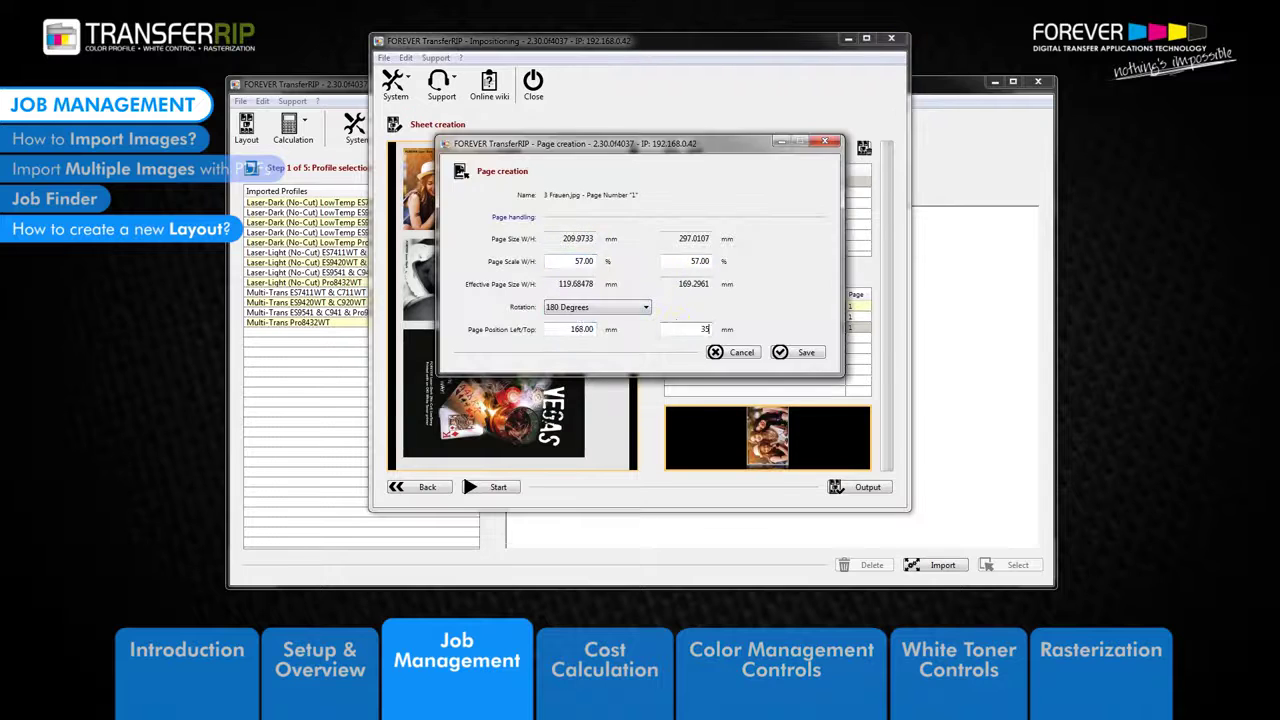
pyautogui.click(806, 352)
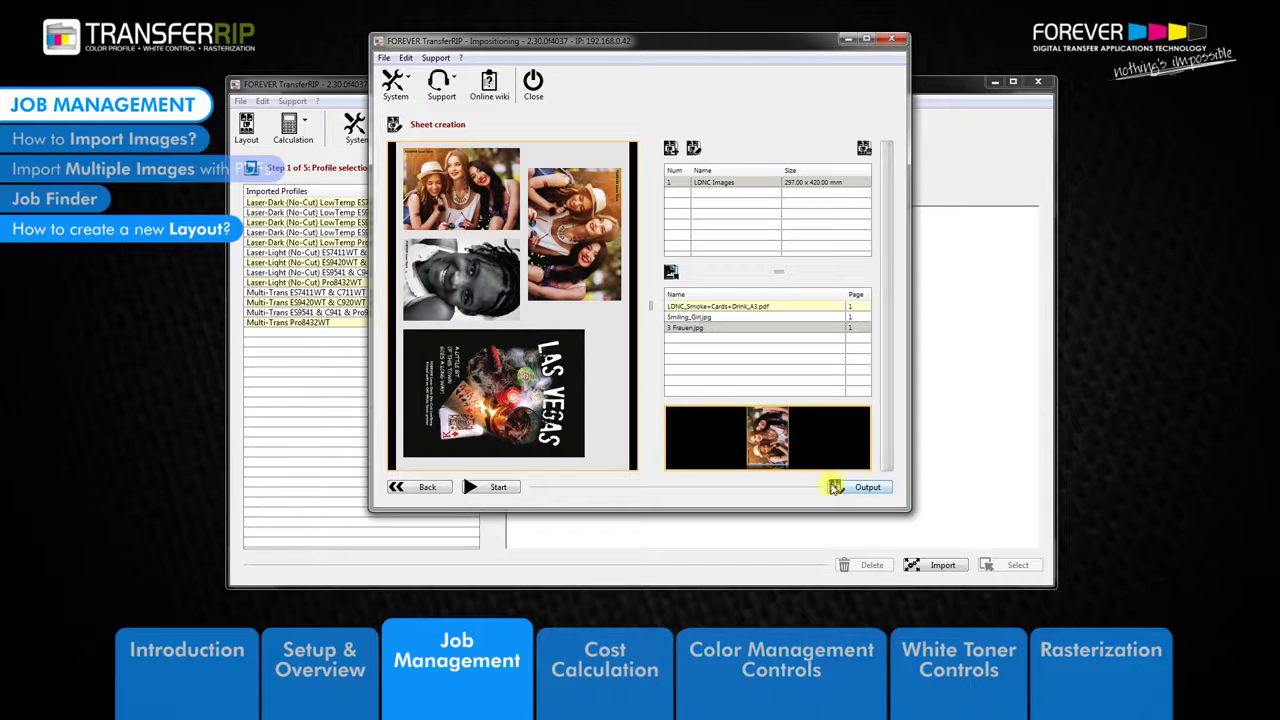
# Choose the Laser-Dark (No-Cut) LowTemp ES9420WT C920WT Pro9420WT profile and output the sheet.
pyautogui.click(869, 489)
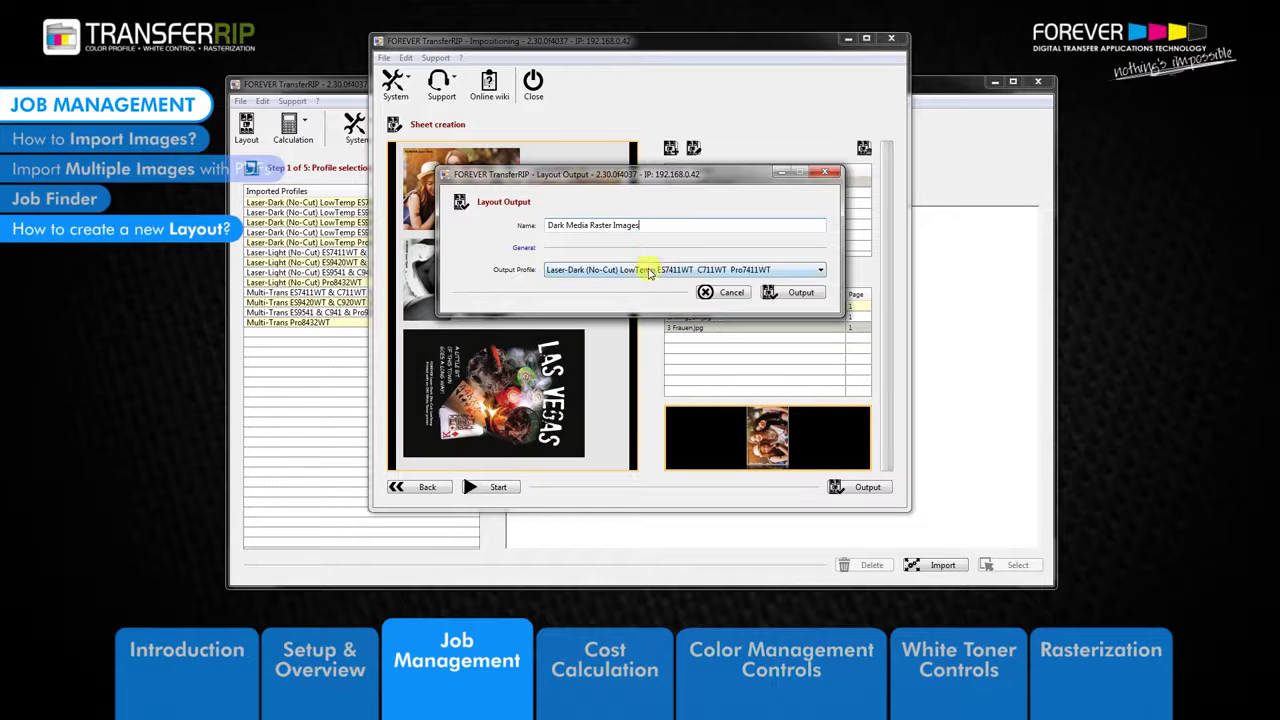
pyautogui.click(650, 273)
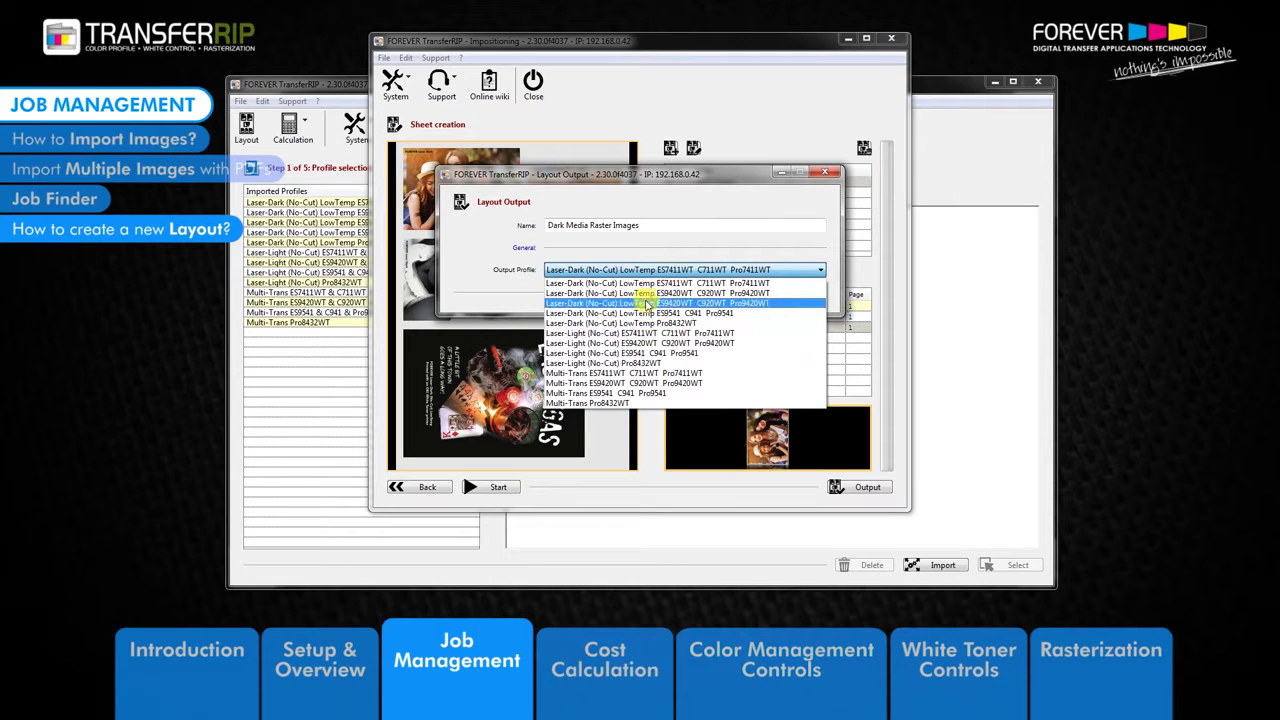
pyautogui.click(648, 303)
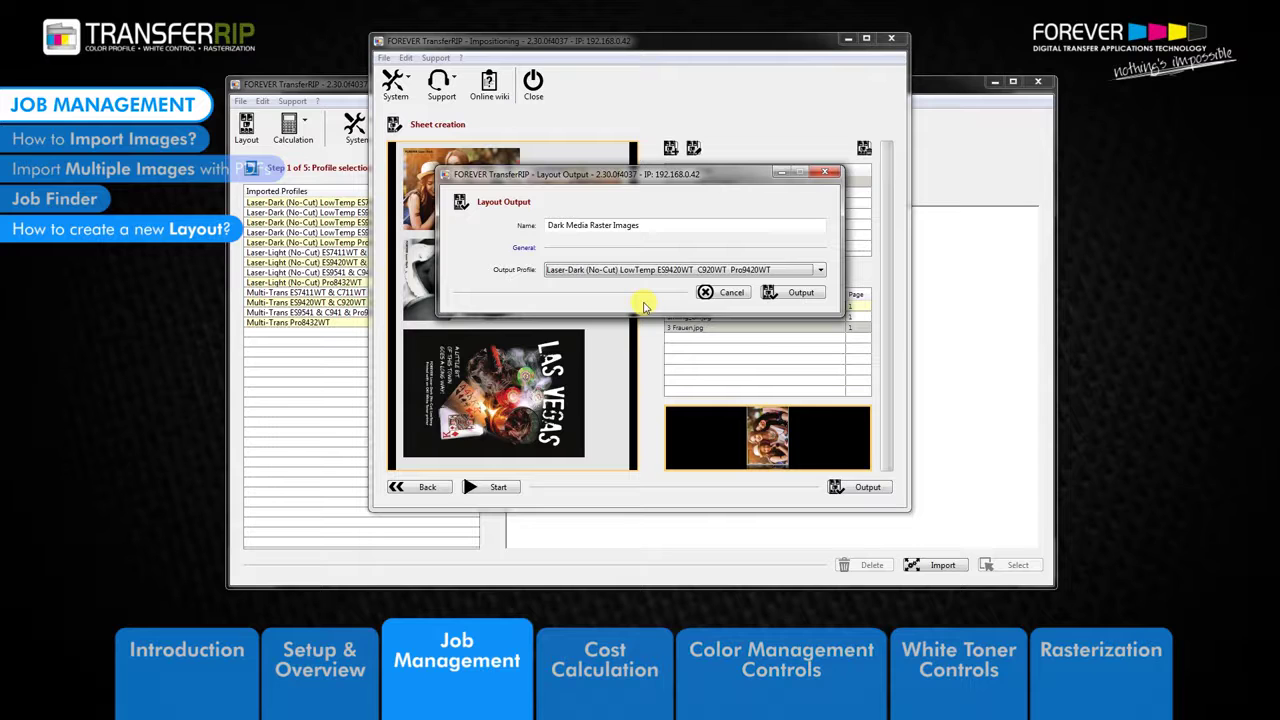
pyautogui.click(634, 270)
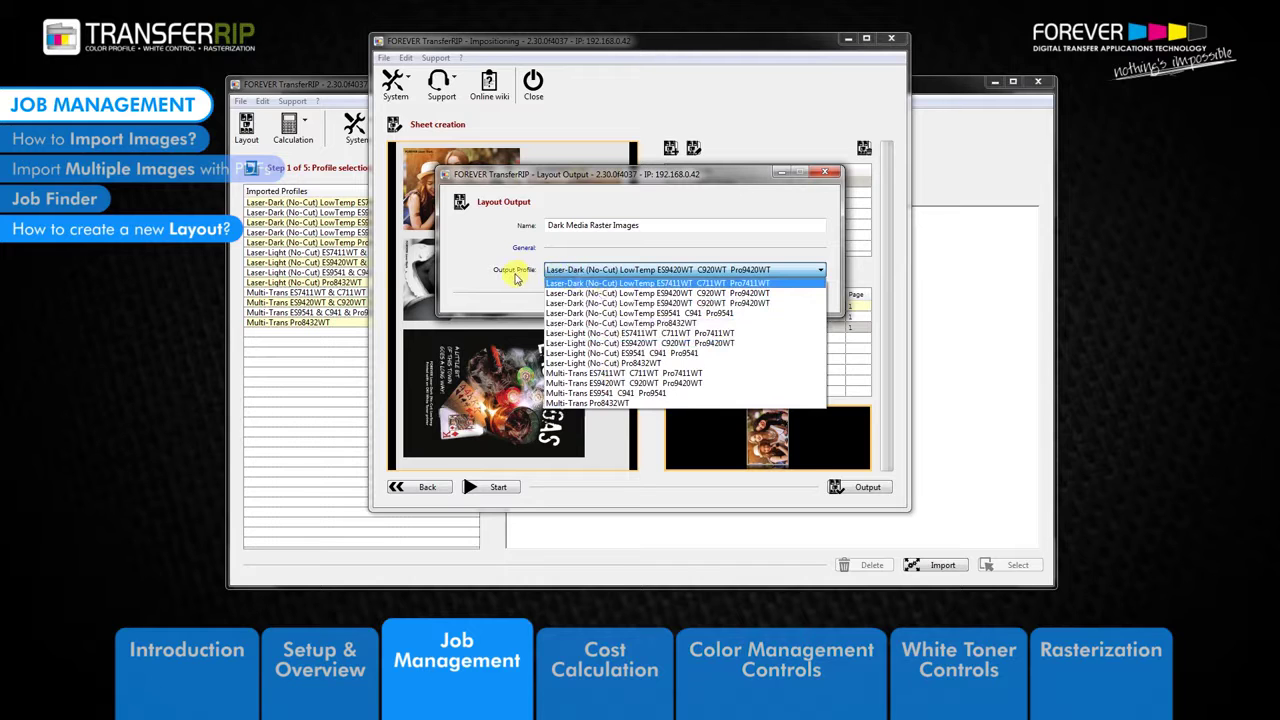
pyautogui.click(517, 279)
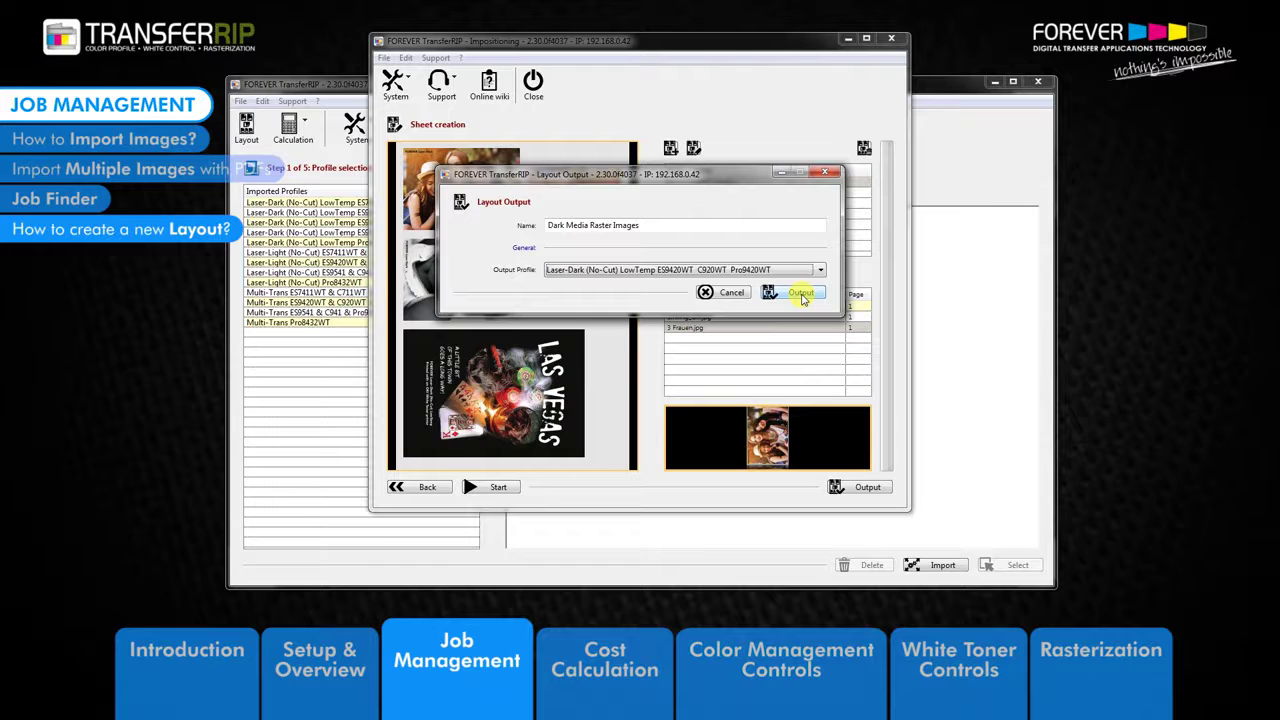
pyautogui.click(802, 295)
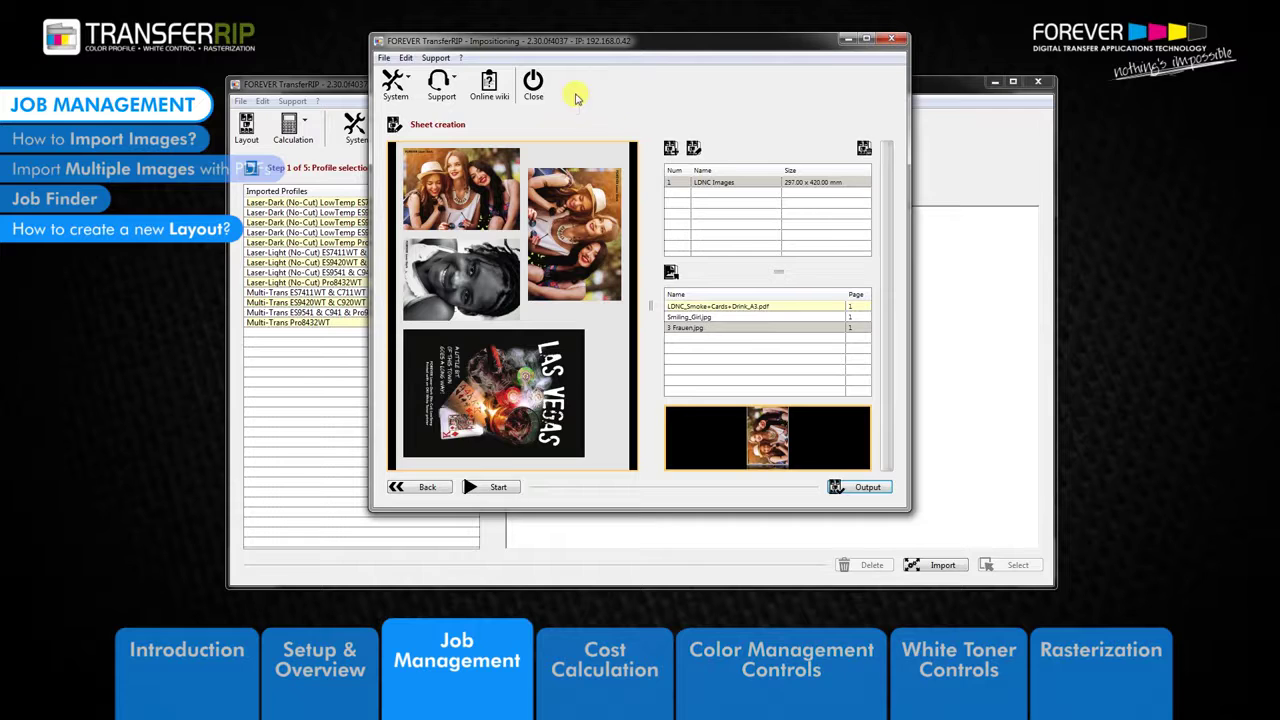
# Pick the Laser-Dark LowTemp ES9420WT & C920WT profile and render page 1 of 'Dark Media Raster Images'.
pyautogui.click(538, 86)
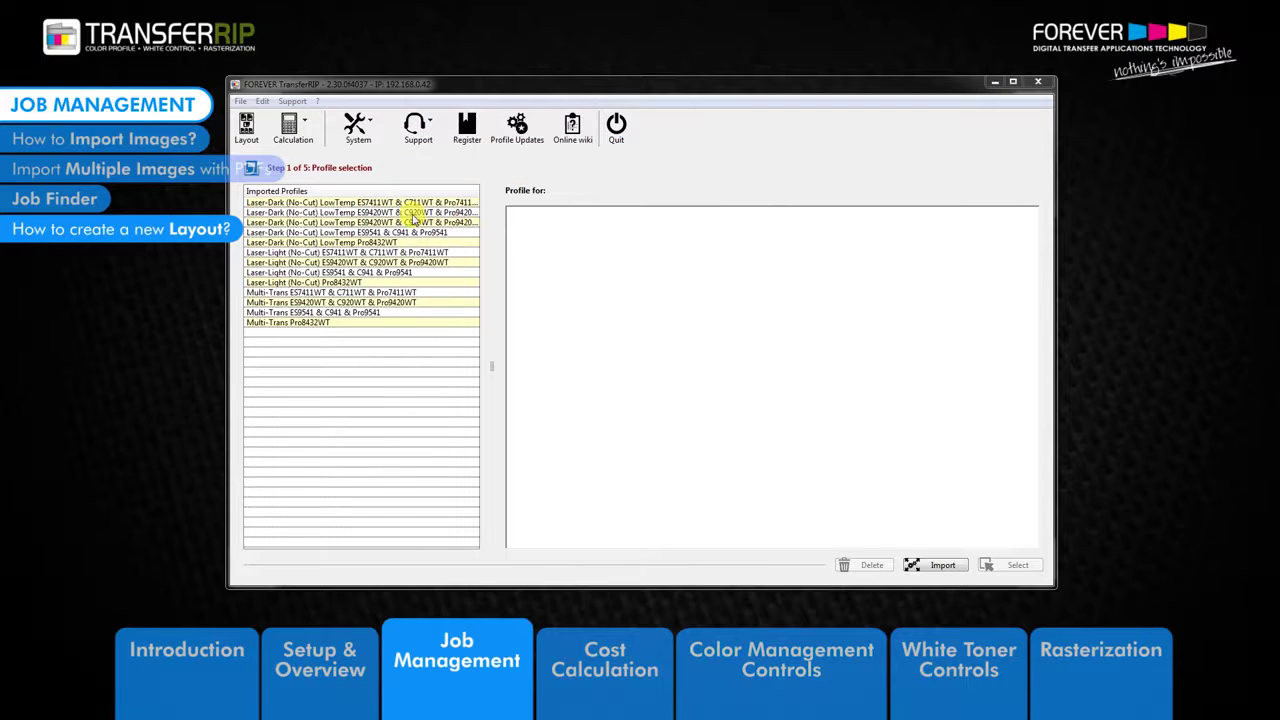
pyautogui.click(408, 222)
pyautogui.click(1016, 563)
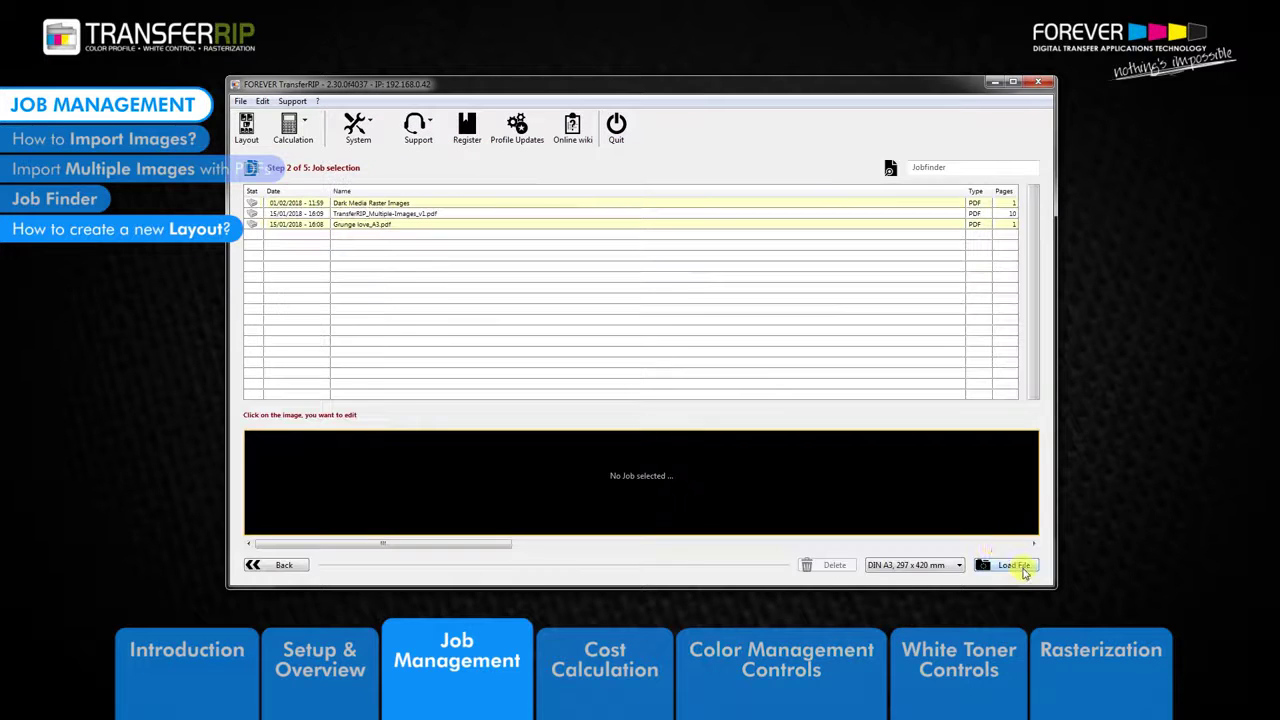
pyautogui.click(378, 205)
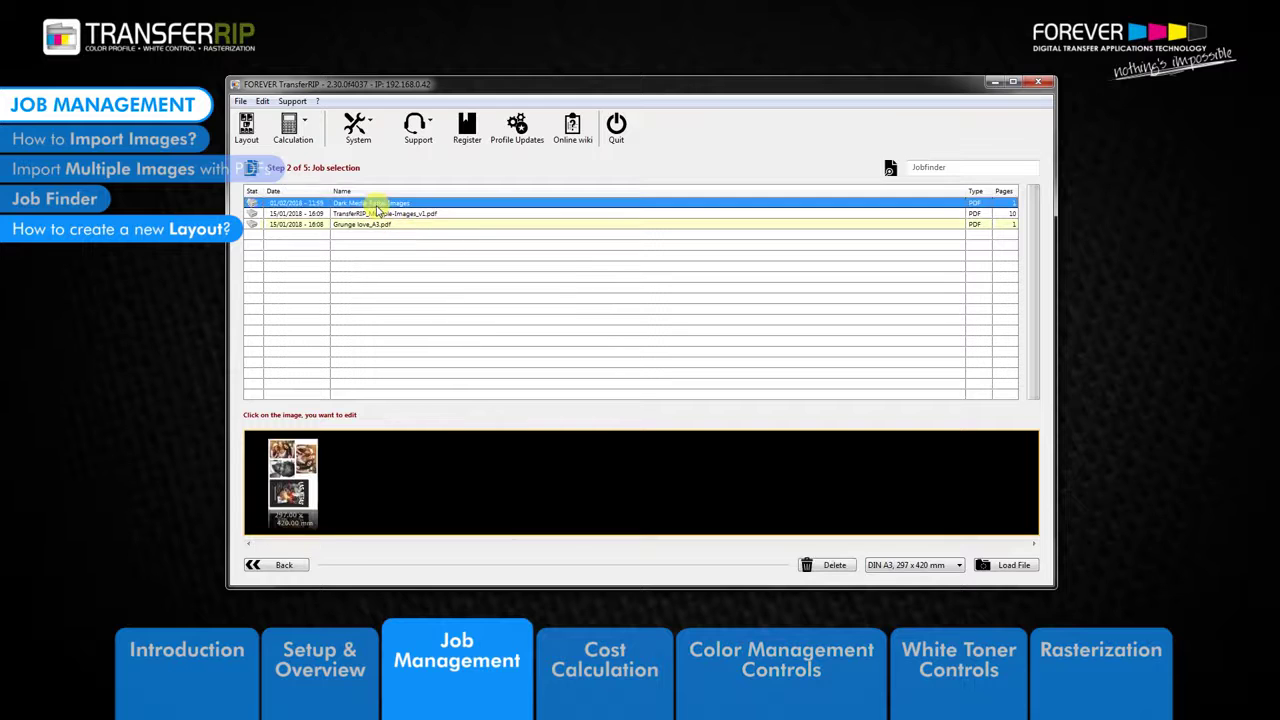
pyautogui.click(288, 468)
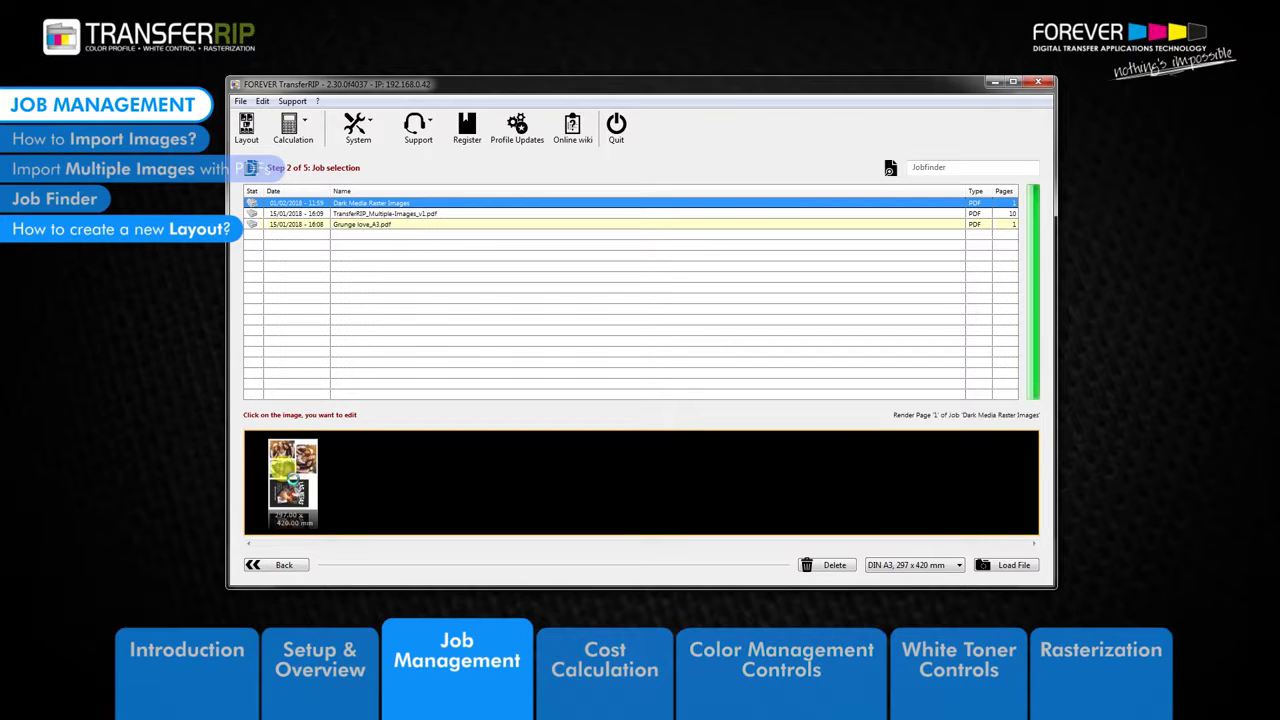